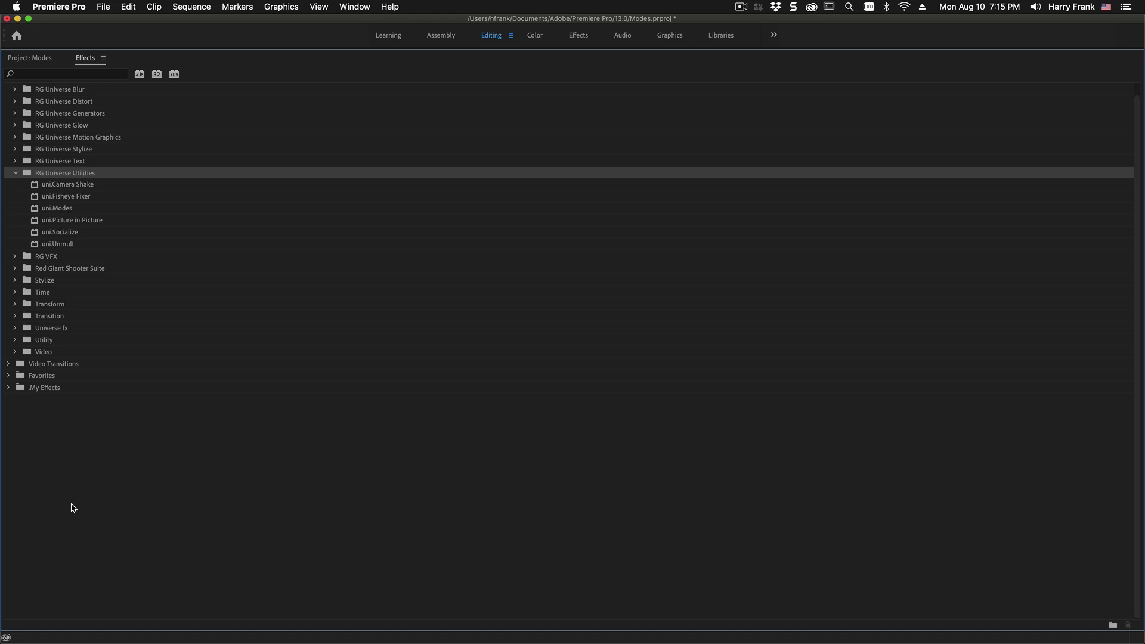
Restore the full editing layout and apply uni.Modes to the face clip on Video 2.
{"action": "key", "text": "grave"}
{"action": "left_click_drag", "start_coordinate": [34, 575], "coordinate": [538, 509]}
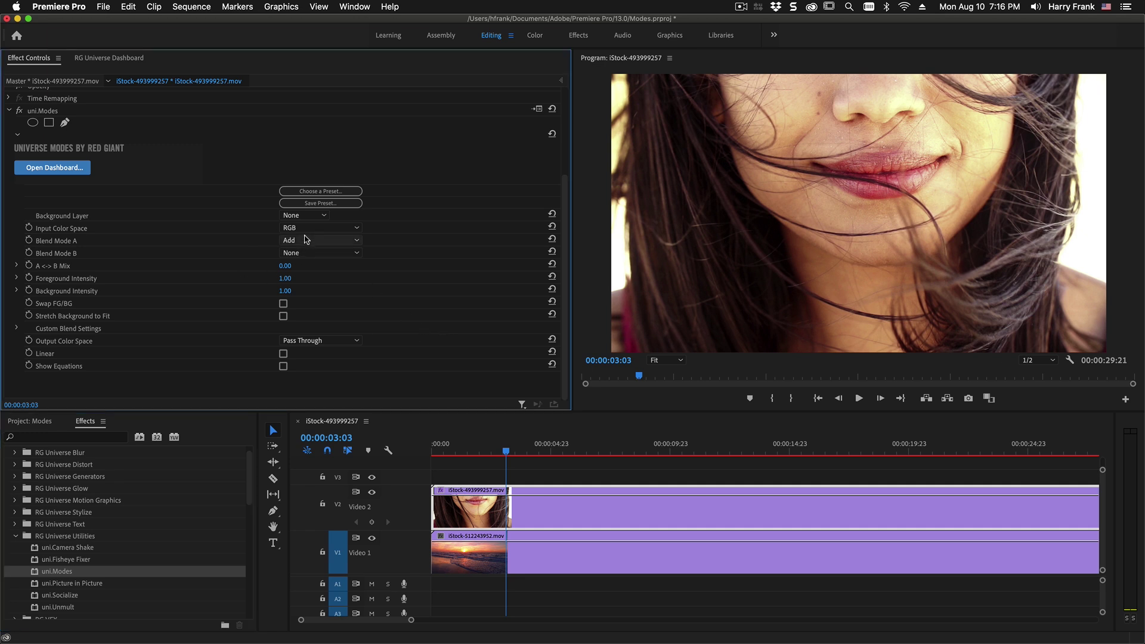
Set the uni.Modes Background Layer to Video 1, the sunset clip.
{"action": "left_click", "coordinate": [290, 216]}
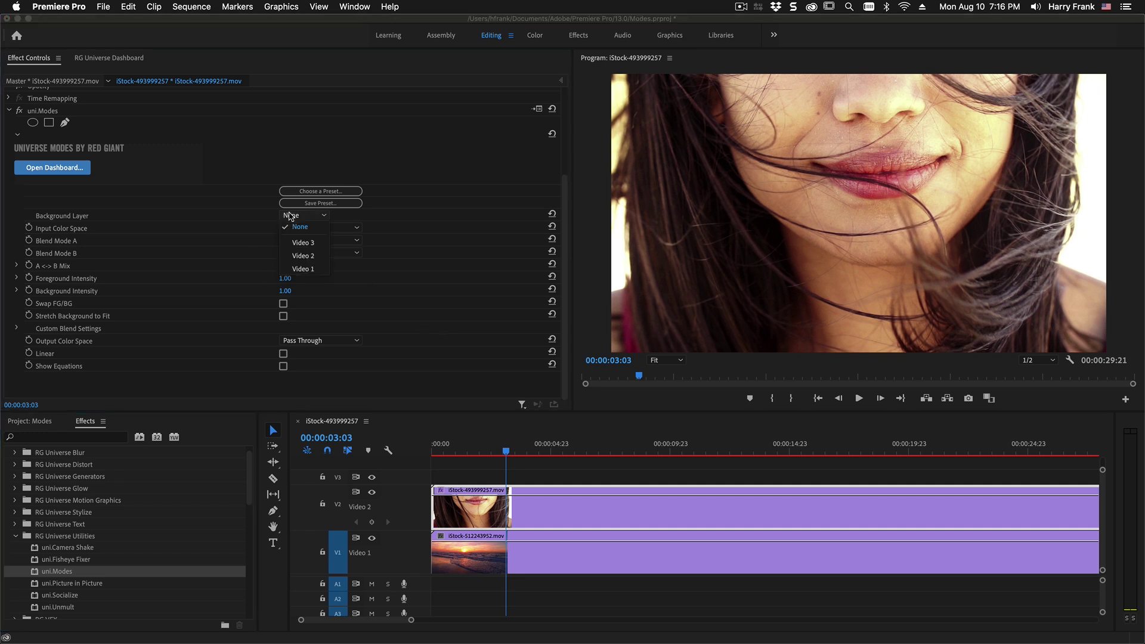
{"action": "left_click", "coordinate": [311, 270]}
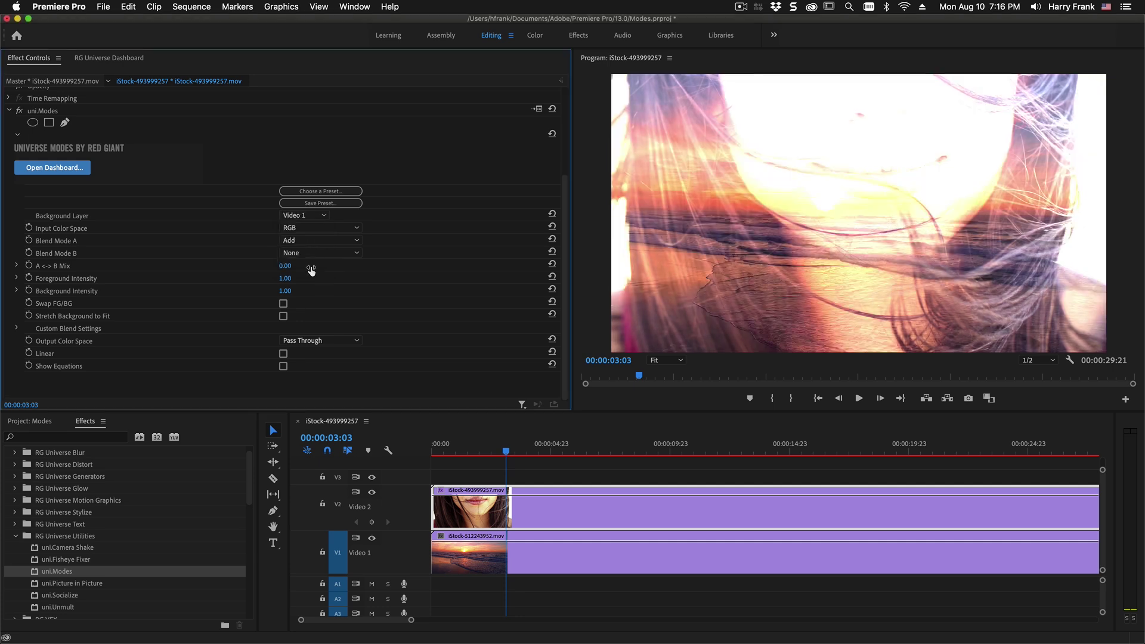
{"action": "left_click", "coordinate": [297, 241]}
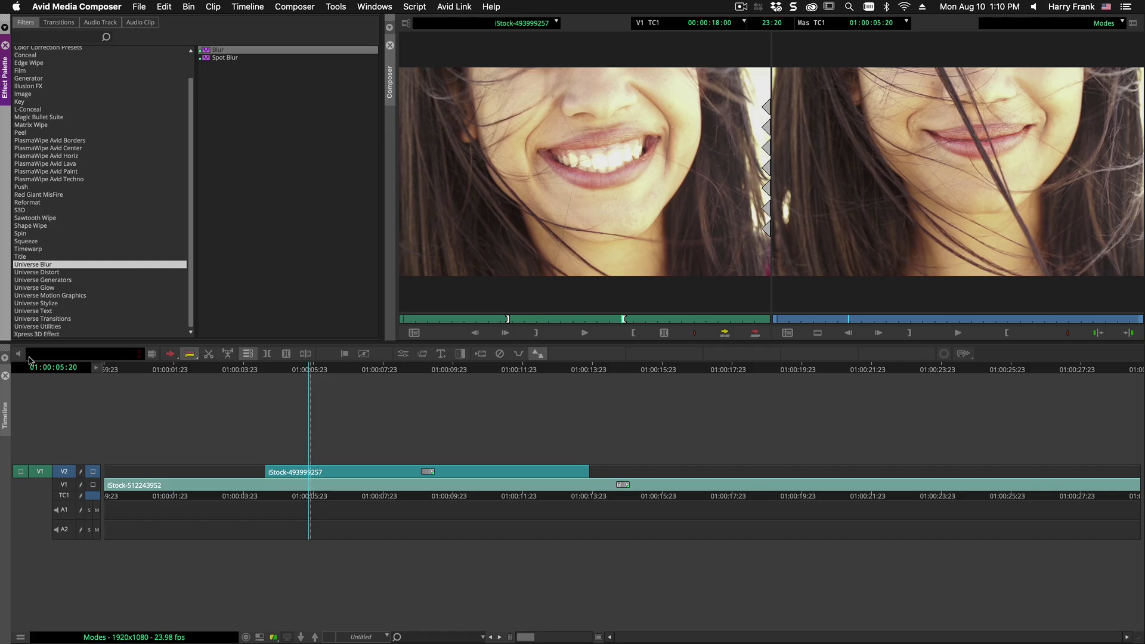
In Avid, apply the Universe Utilities Modes effect to the face clip on V2.
{"action": "left_click", "coordinate": [36, 326]}
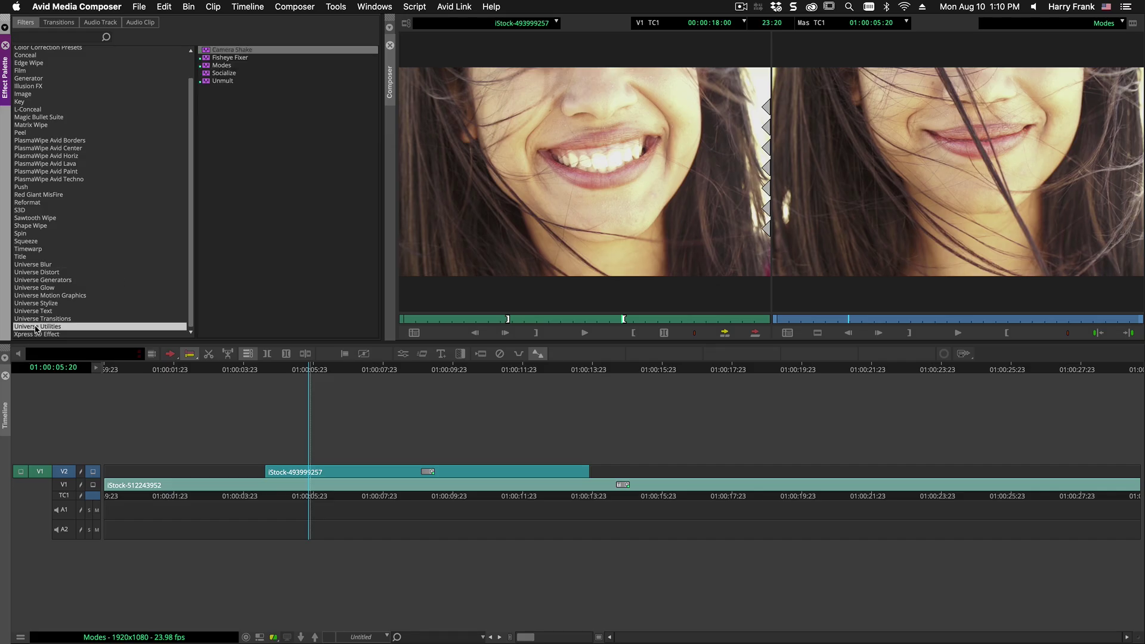
{"action": "left_click", "coordinate": [220, 65]}
{"action": "left_click_drag", "start_coordinate": [311, 93], "coordinate": [404, 473]}
Set the Modes Background Layer to First Track Below and play the blended result.
{"action": "left_click", "coordinate": [405, 473]}
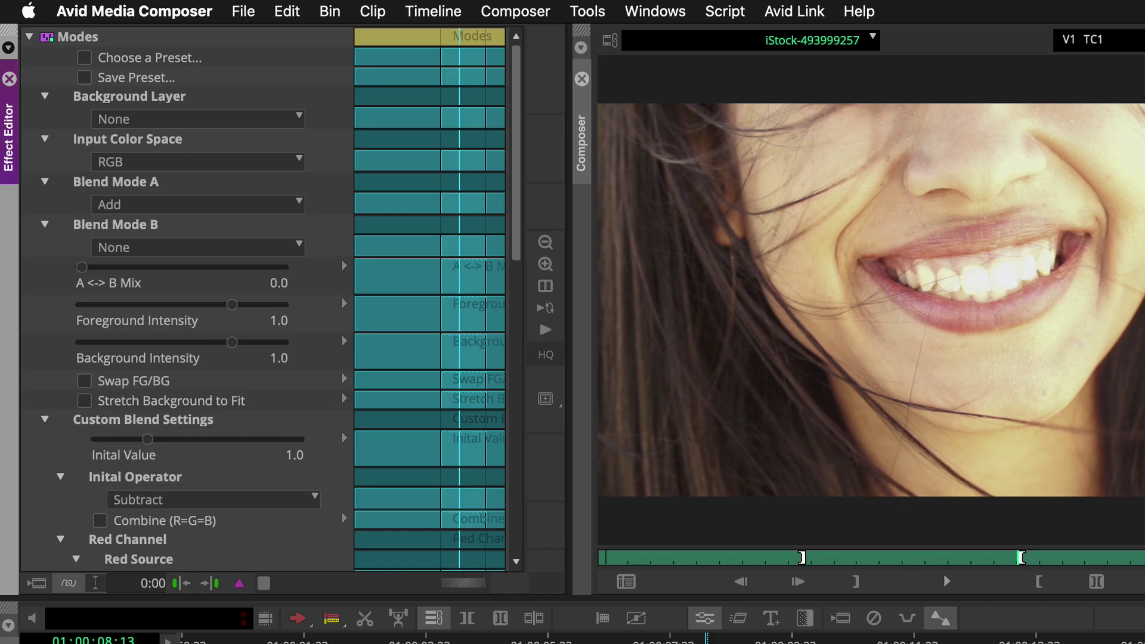
{"action": "left_click", "coordinate": [149, 119]}
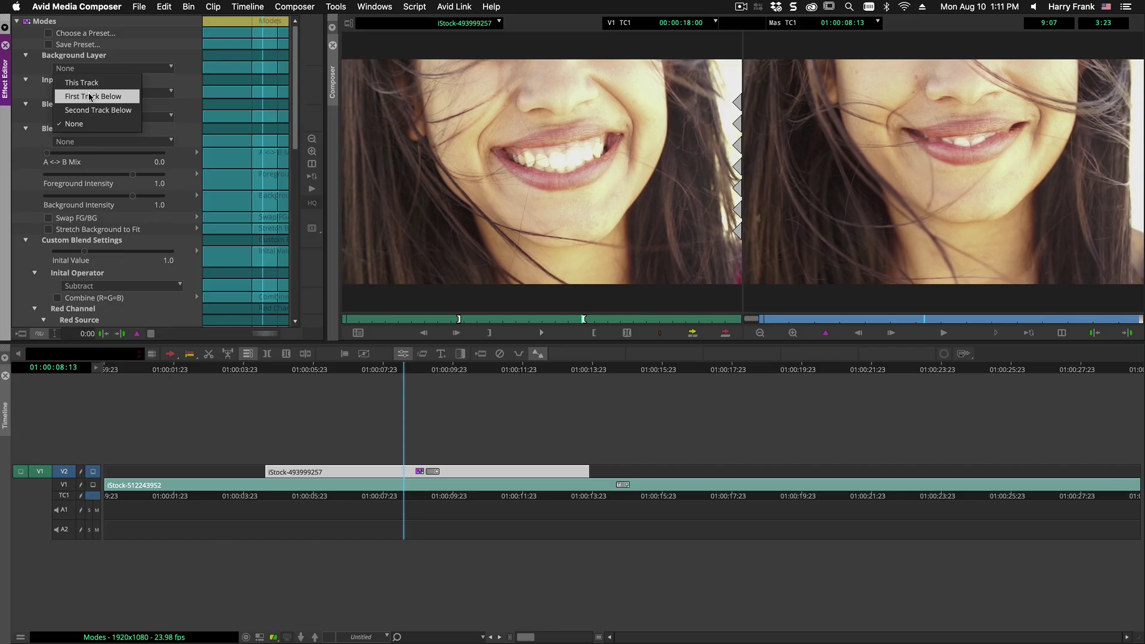
{"action": "left_click", "coordinate": [163, 168]}
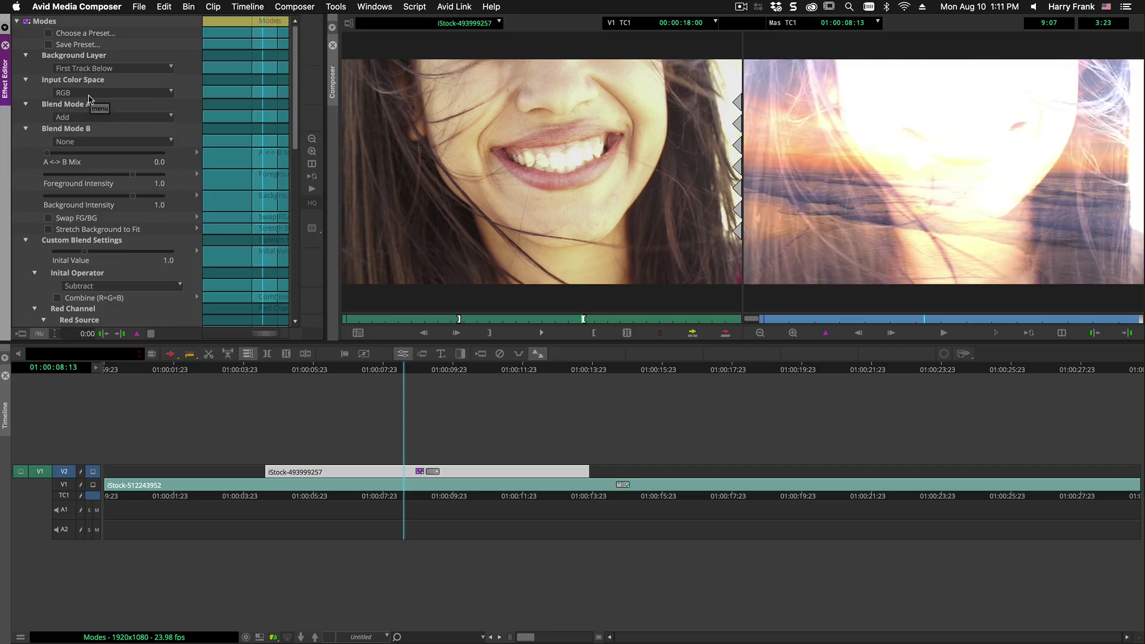
{"action": "key", "text": "space"}
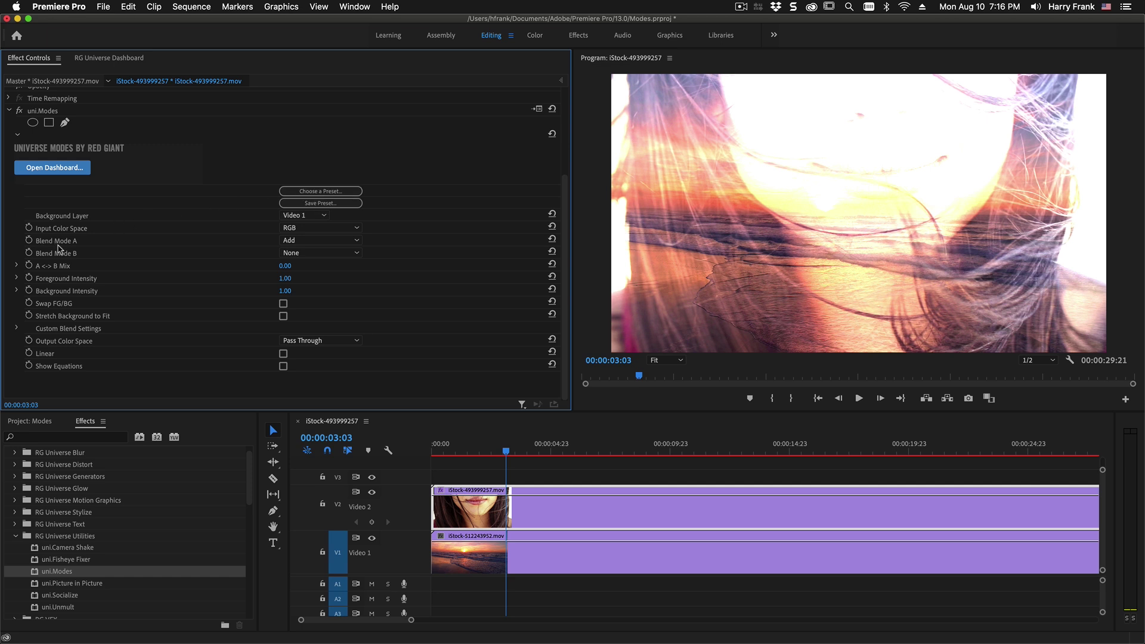
Set Blend Mode A to Hard Light and Blend Mode B to Screen.
{"action": "left_click", "coordinate": [305, 241]}
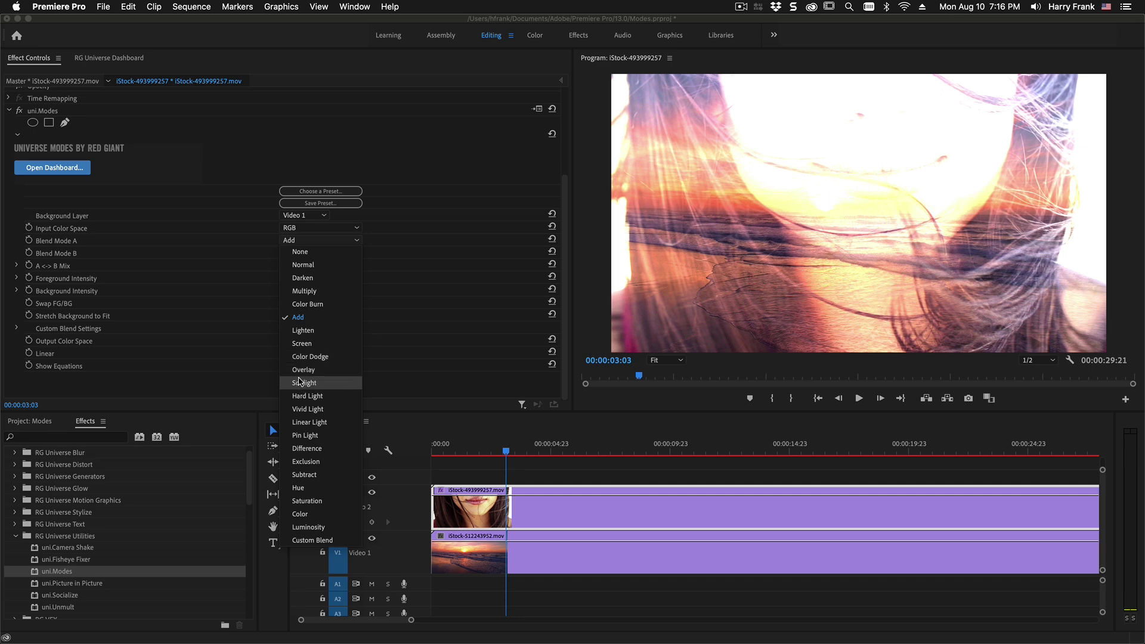
{"action": "left_click", "coordinate": [300, 396]}
{"action": "left_click", "coordinate": [301, 253]}
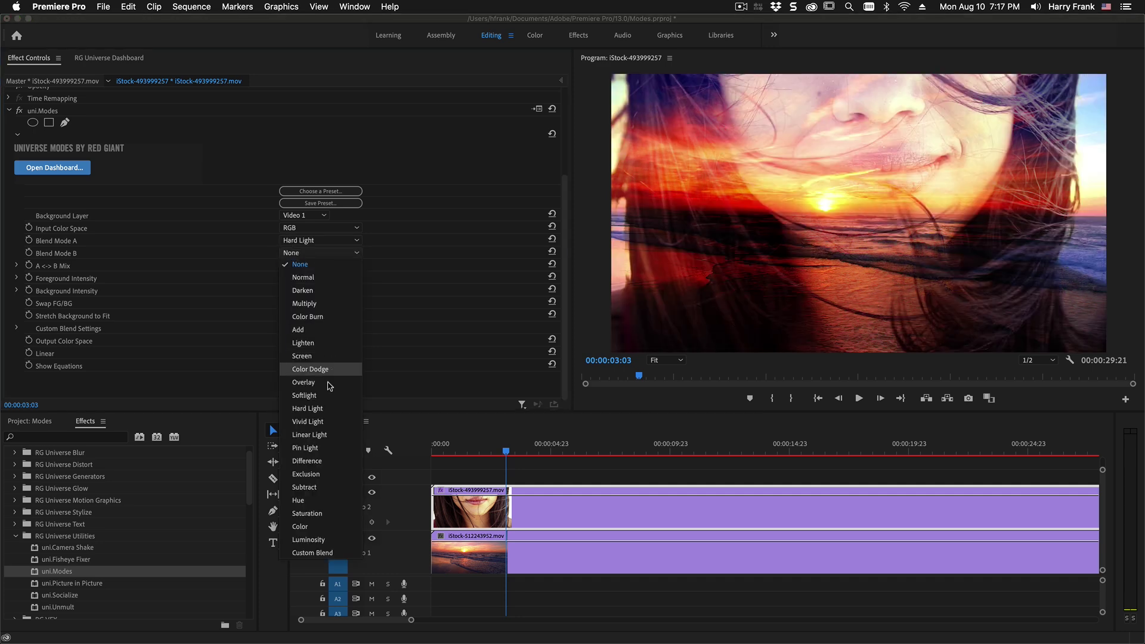
{"action": "left_click", "coordinate": [302, 357]}
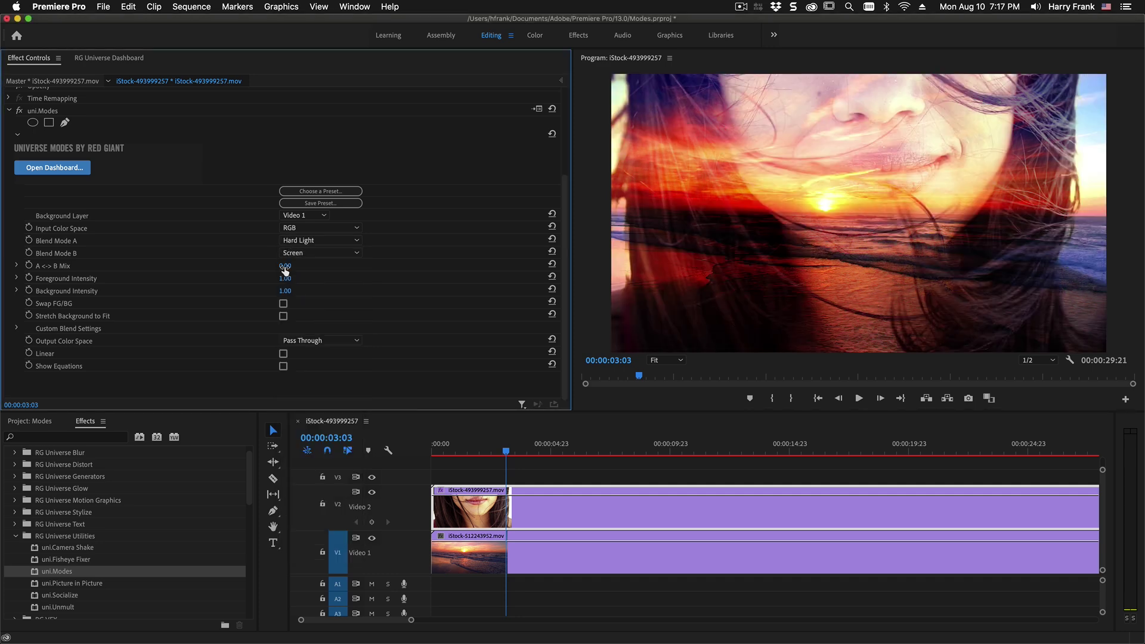
Set the A <-> B Mix to 50, then change it to 1.
{"action": "left_click", "coordinate": [285, 266]}
{"action": "type", "text": "50"}
{"action": "key", "text": "Return"}
{"action": "left_click", "coordinate": [282, 266]}
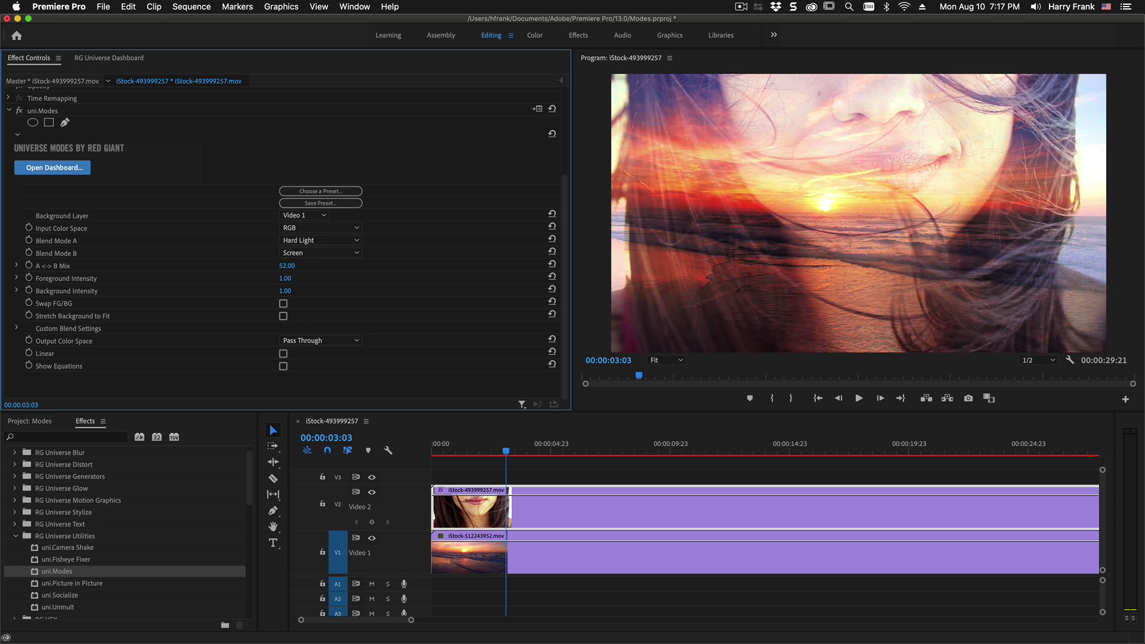
{"action": "type", "text": "1"}
{"action": "key", "text": "Return"}
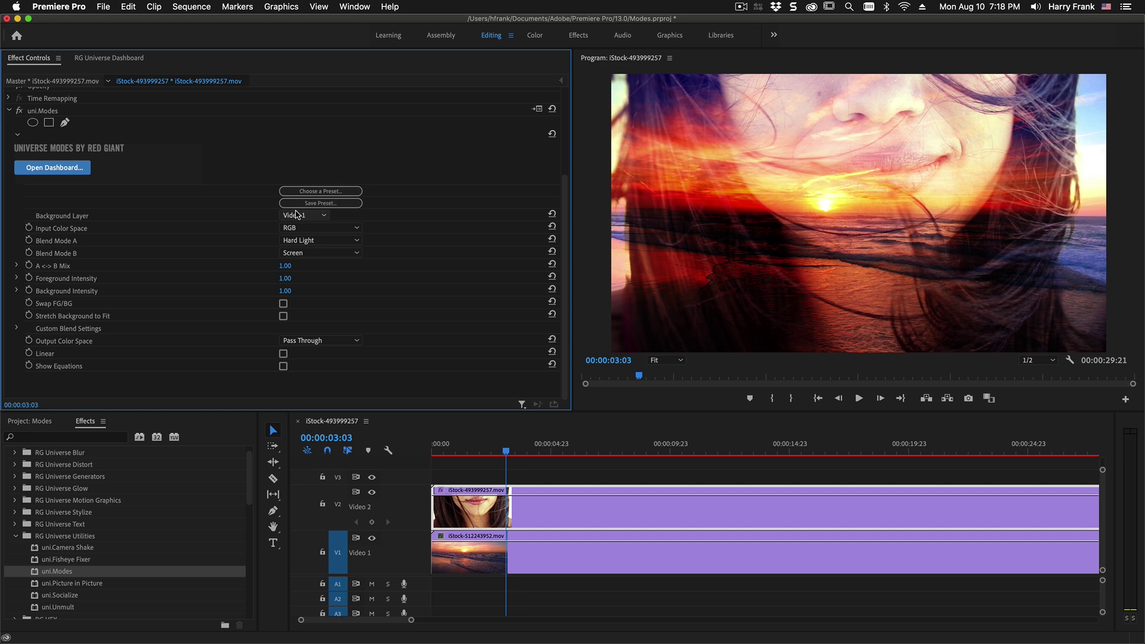
Set Blend Mode A to Custom Blend and Blend Mode B to None.
{"action": "left_click", "coordinate": [301, 243]}
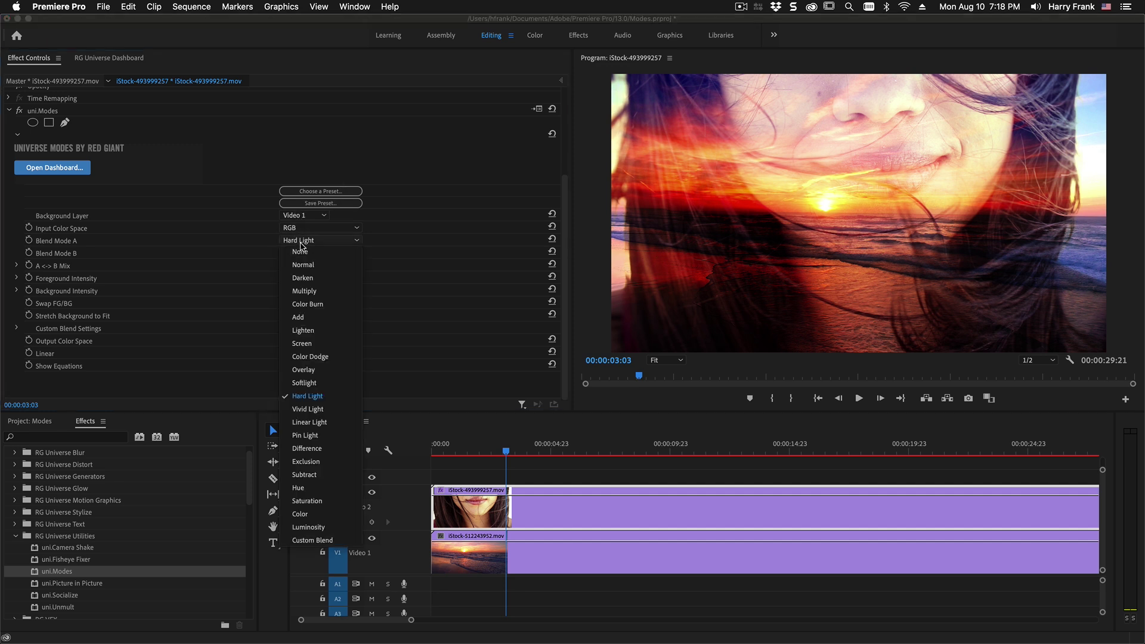
{"action": "left_click", "coordinate": [322, 540]}
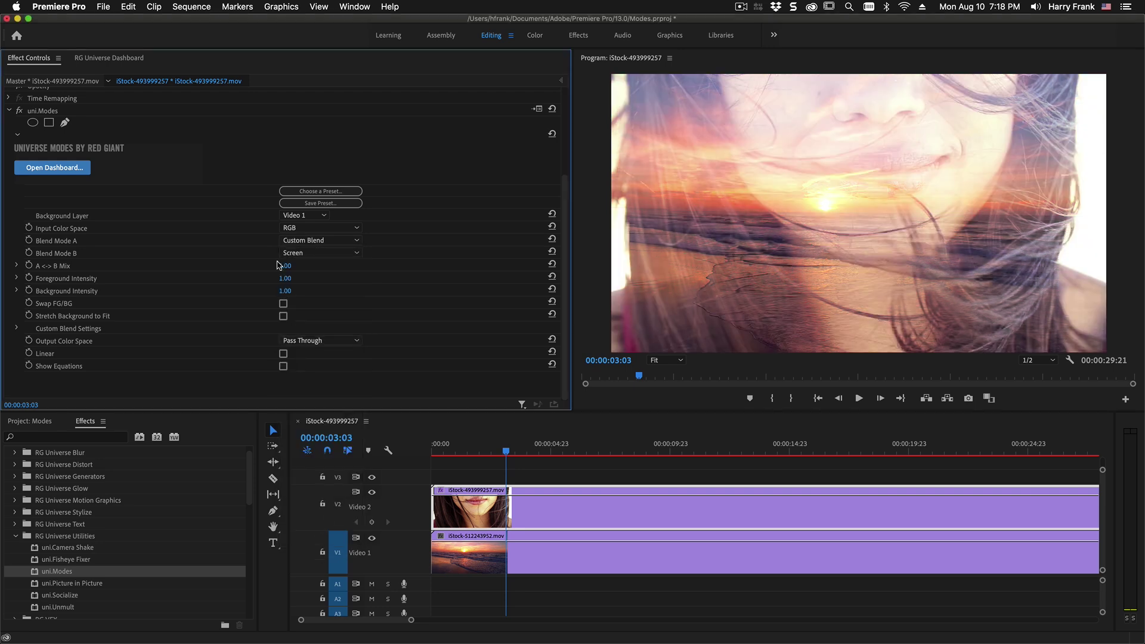
{"action": "left_click", "coordinate": [302, 254]}
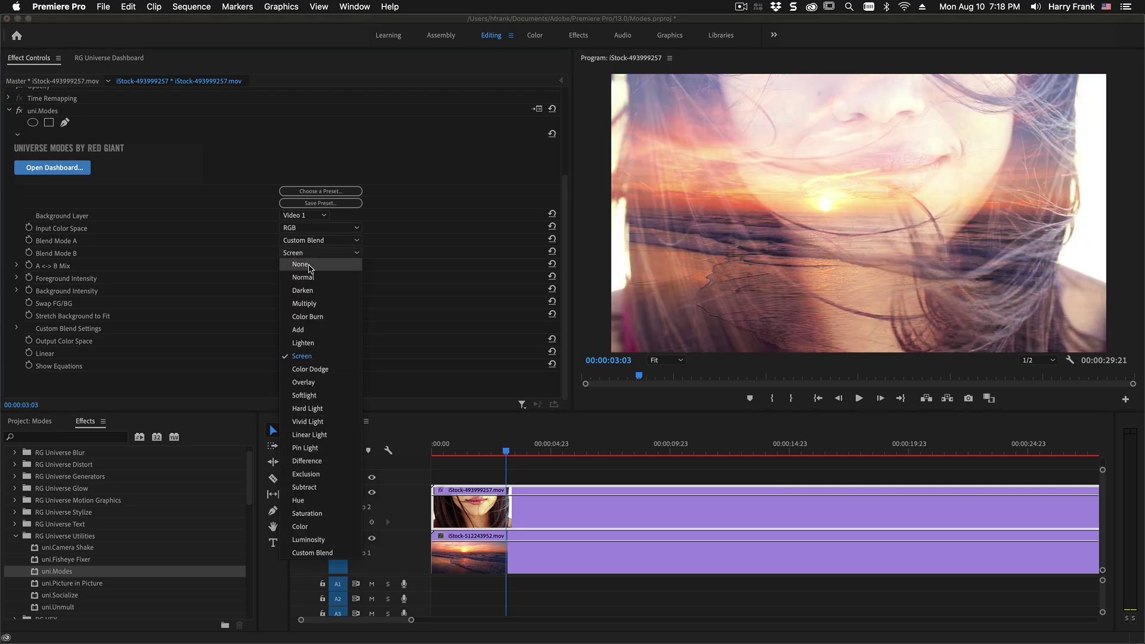
{"action": "left_click", "coordinate": [308, 265]}
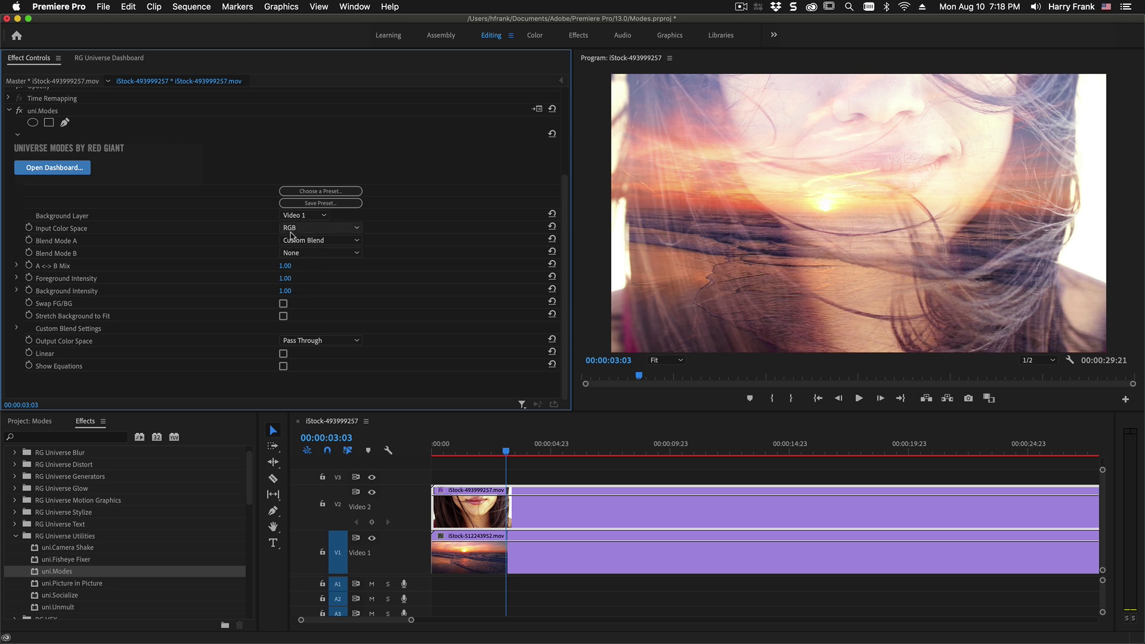
Expand the Custom Blend Settings and scroll through the per-channel operators.
{"action": "left_click", "coordinate": [17, 328]}
{"action": "scroll", "coordinate": [525, 226], "scroll_direction": "down", "scroll_amount": 10}
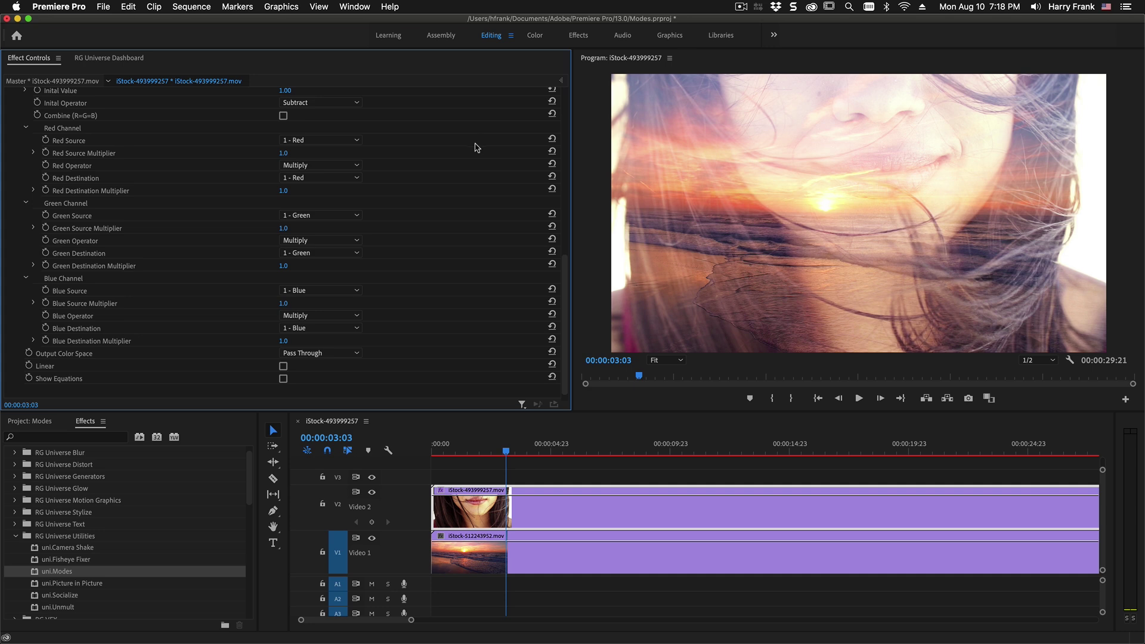
{"action": "scroll", "coordinate": [467, 210], "scroll_direction": "up", "scroll_amount": 1}
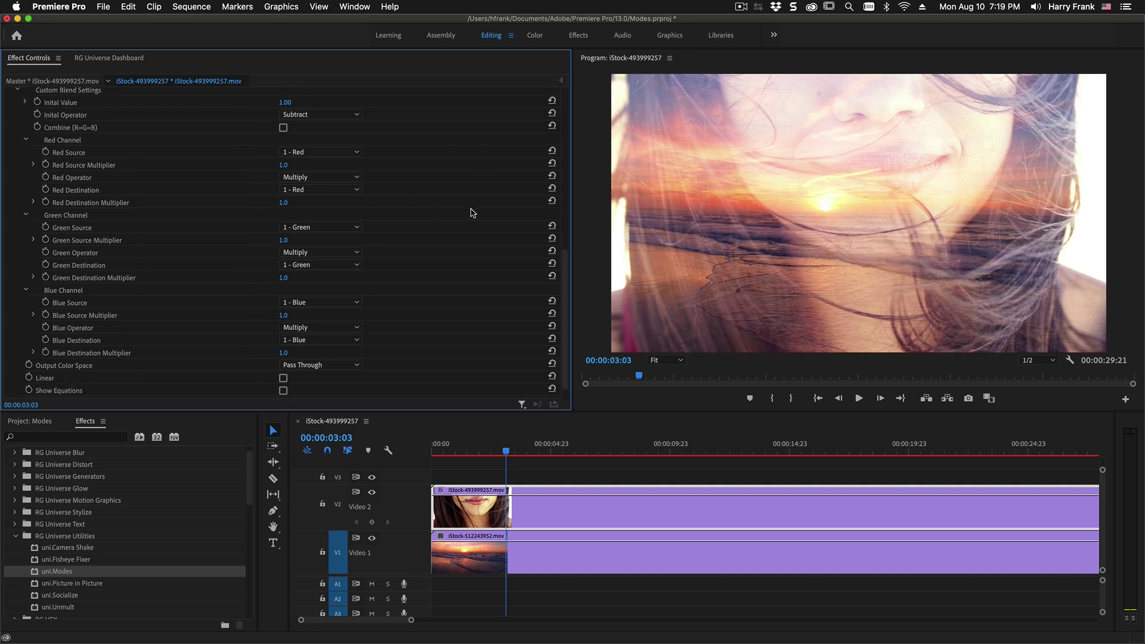
In After Effects, select the face, sunset and blended layers of the Blend Modes comp.
{"action": "key", "text": "super+Tab"}
{"action": "left_click", "coordinate": [498, 325]}
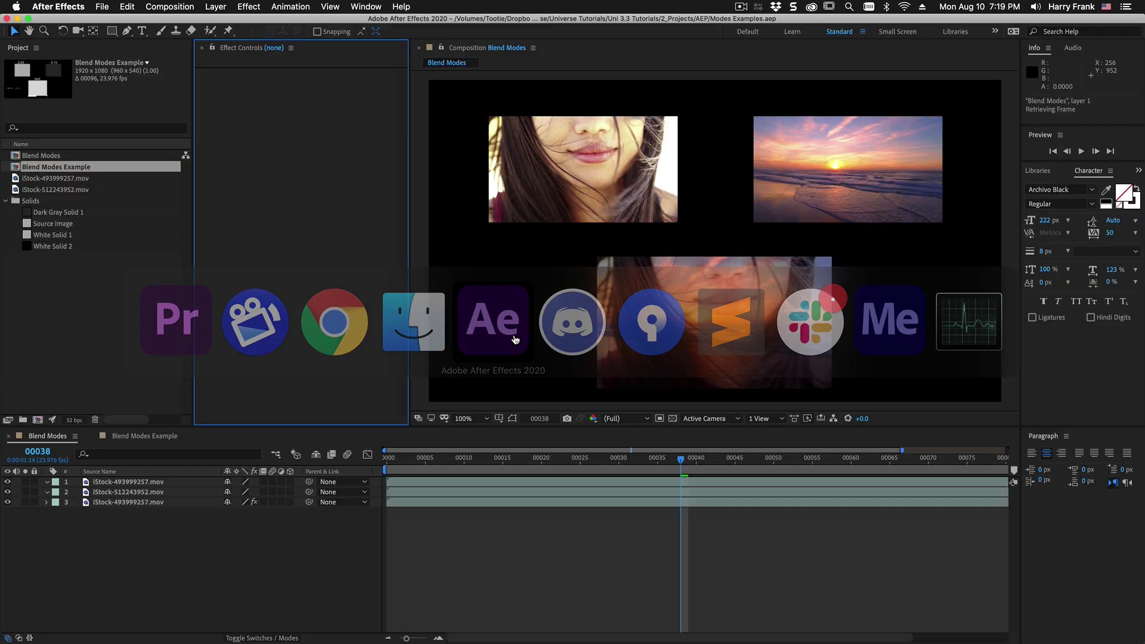
{"action": "left_click", "coordinate": [576, 182]}
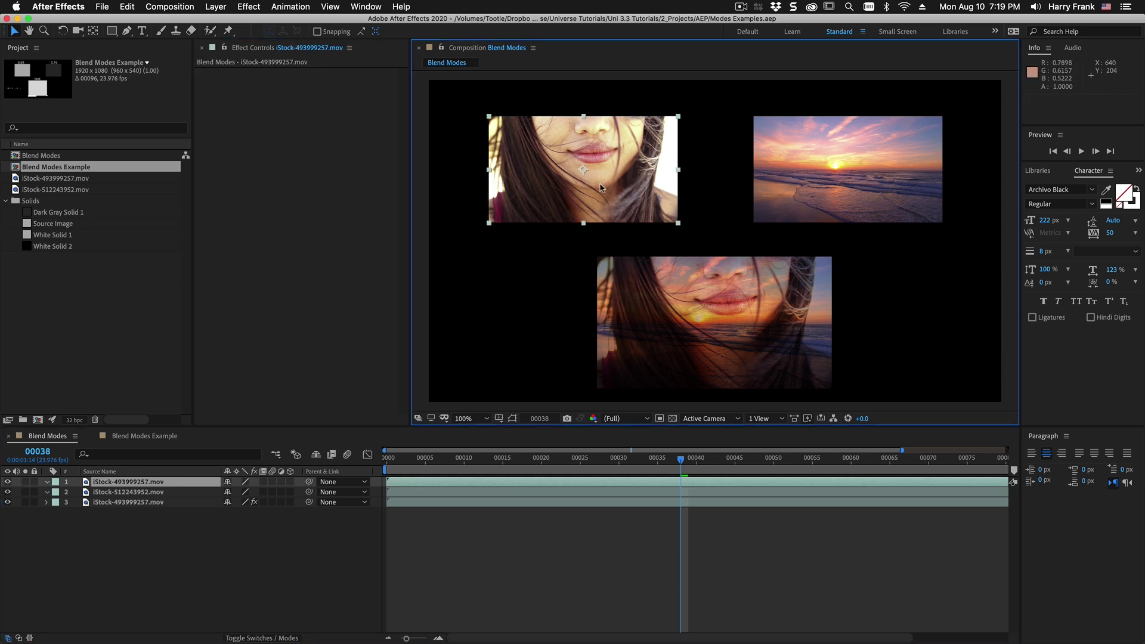
{"action": "left_click", "coordinate": [815, 170]}
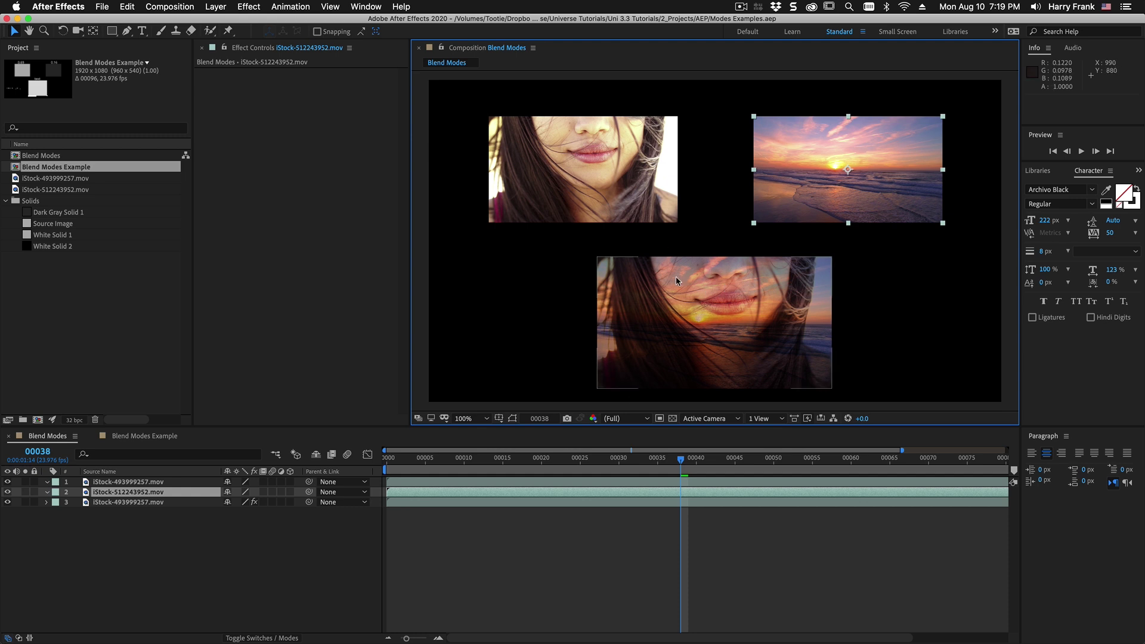
{"action": "left_click", "coordinate": [672, 316]}
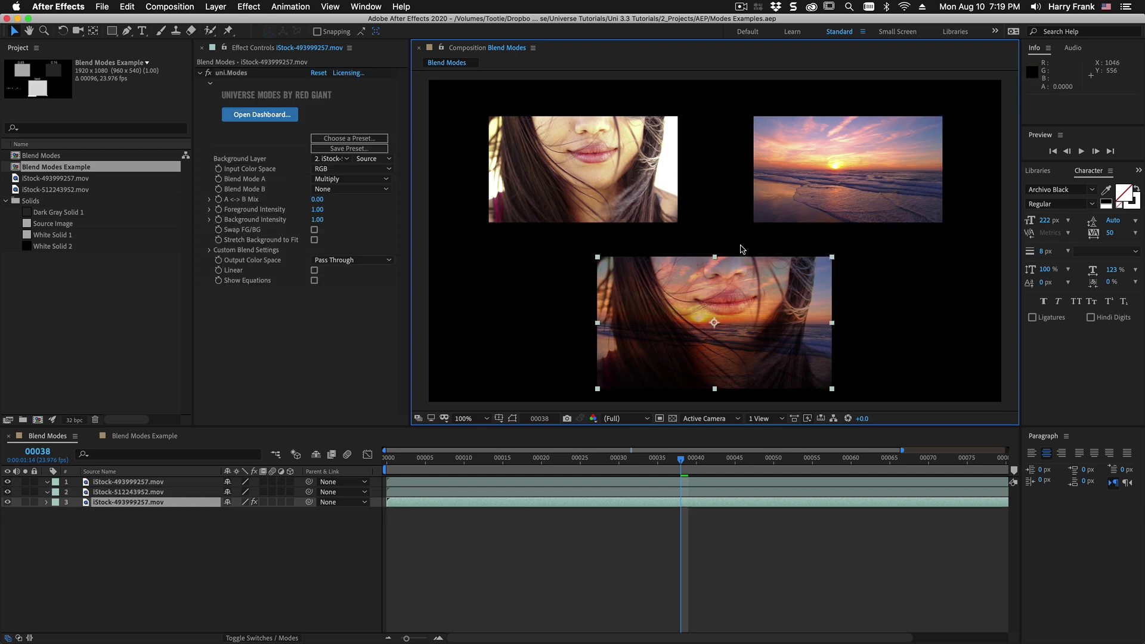
View only the red channel, then reselect the face and sunset layers.
{"action": "left_click", "coordinate": [594, 418]}
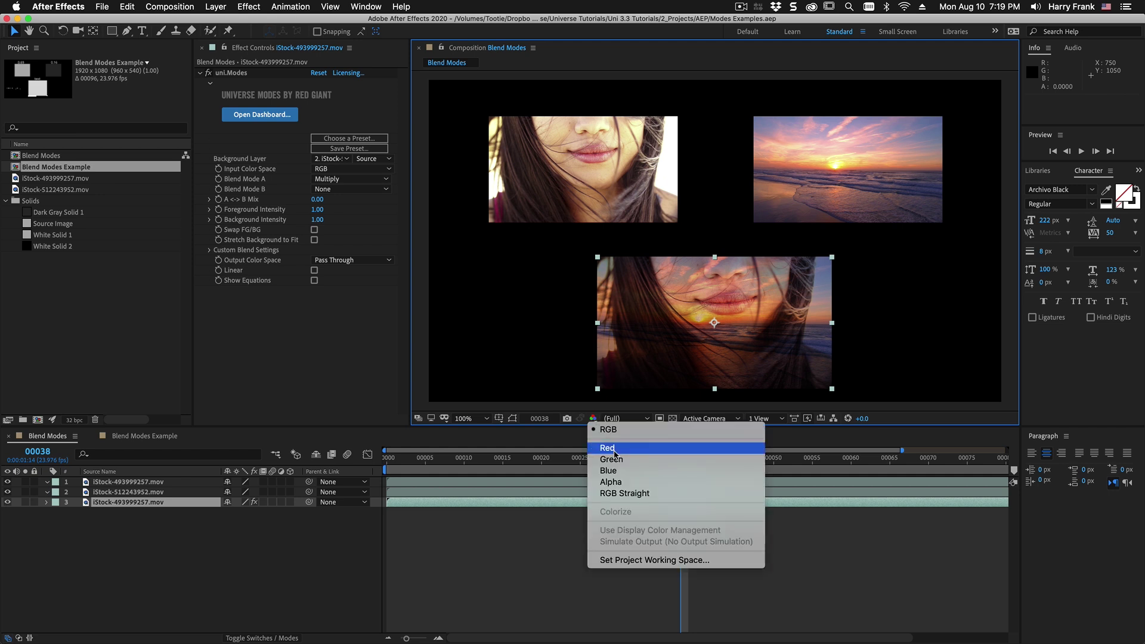
{"action": "left_click", "coordinate": [614, 454]}
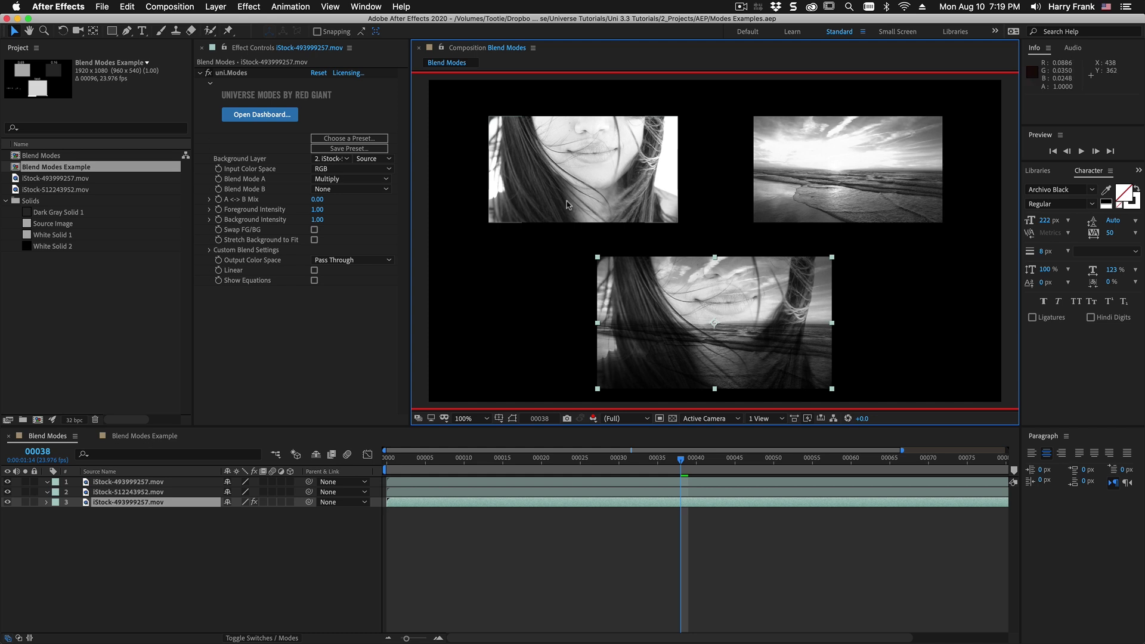
{"action": "left_click", "coordinate": [604, 178]}
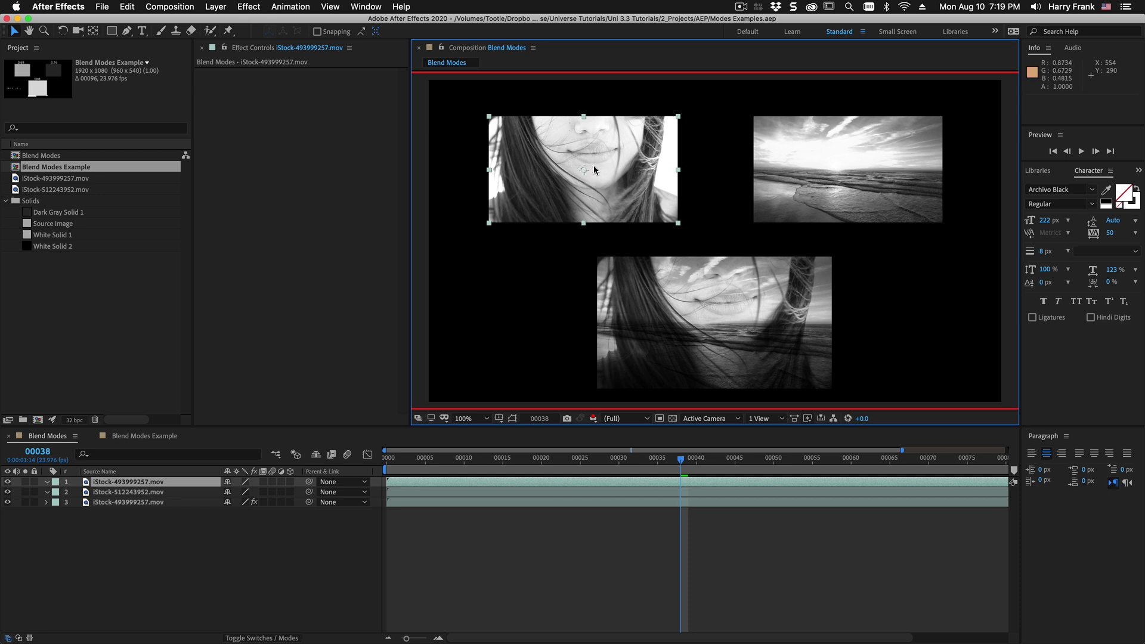
{"action": "left_click", "coordinate": [877, 192]}
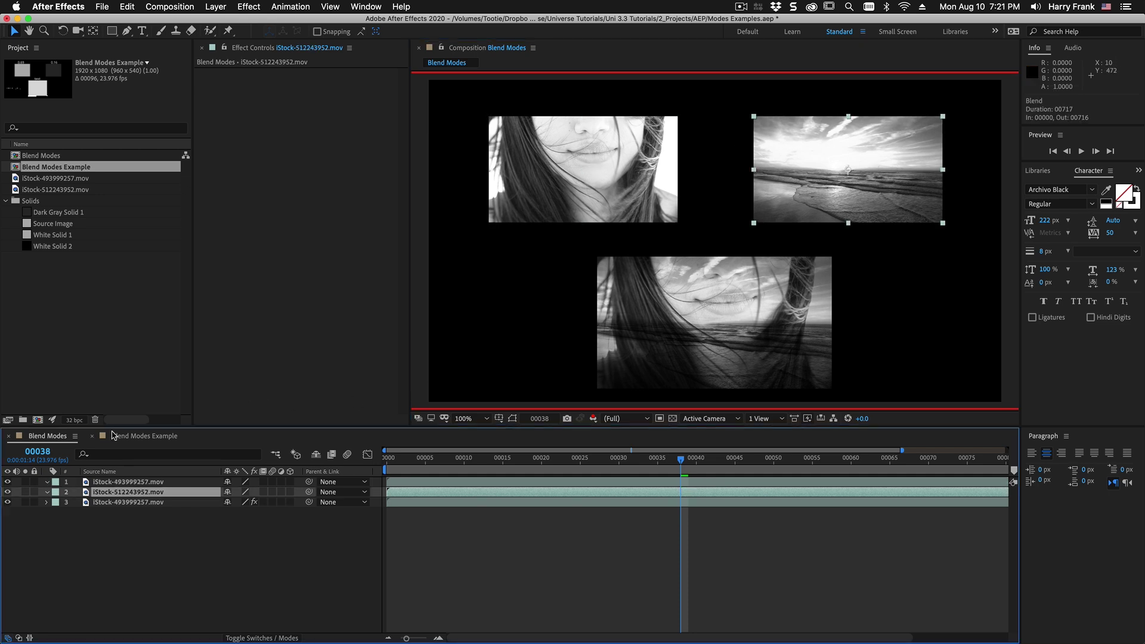
In the Blend Modes Example comp, try Blend Mode A as Multiply, then Darken.
{"action": "left_click", "coordinate": [142, 436]}
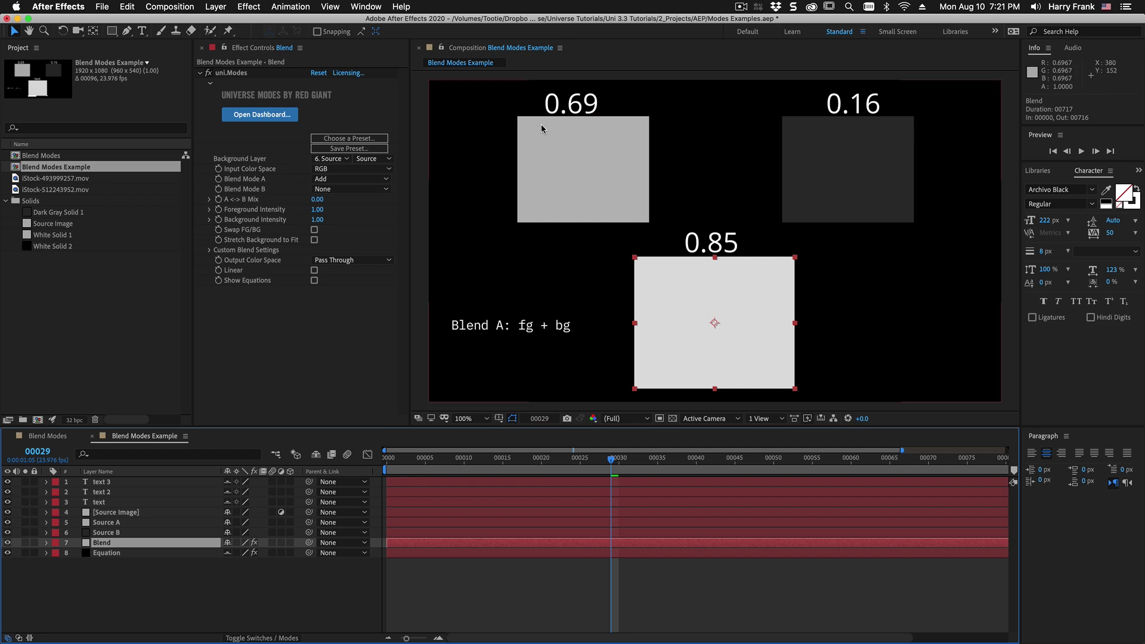
{"action": "left_click", "coordinate": [351, 179]}
{"action": "left_click", "coordinate": [360, 249]}
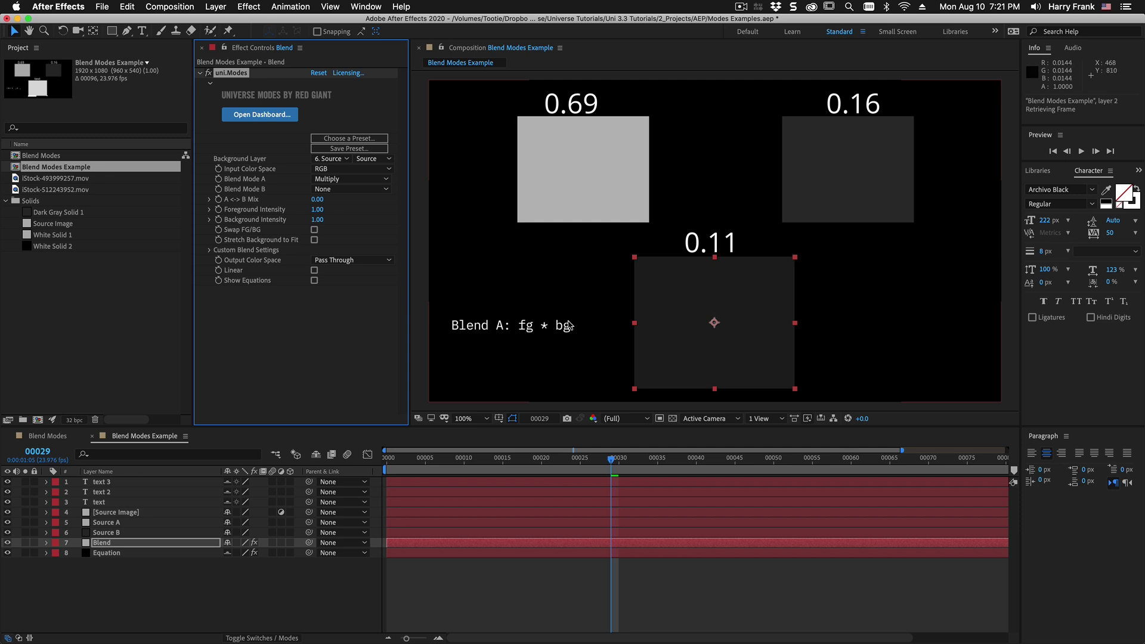
{"action": "left_click", "coordinate": [329, 182]}
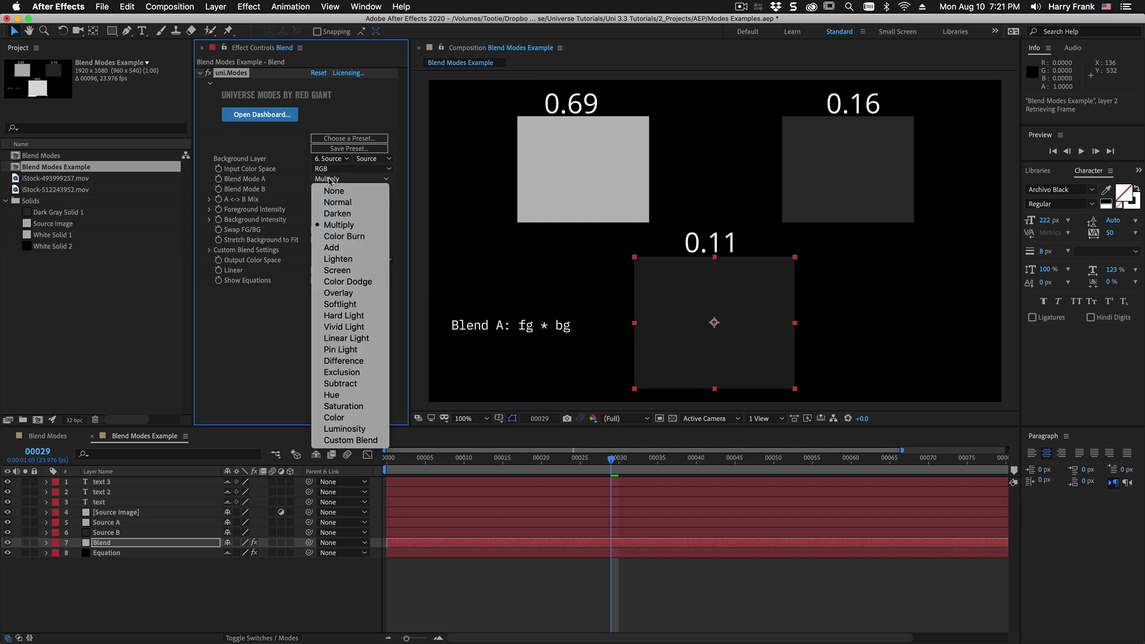
{"action": "left_click", "coordinate": [349, 216]}
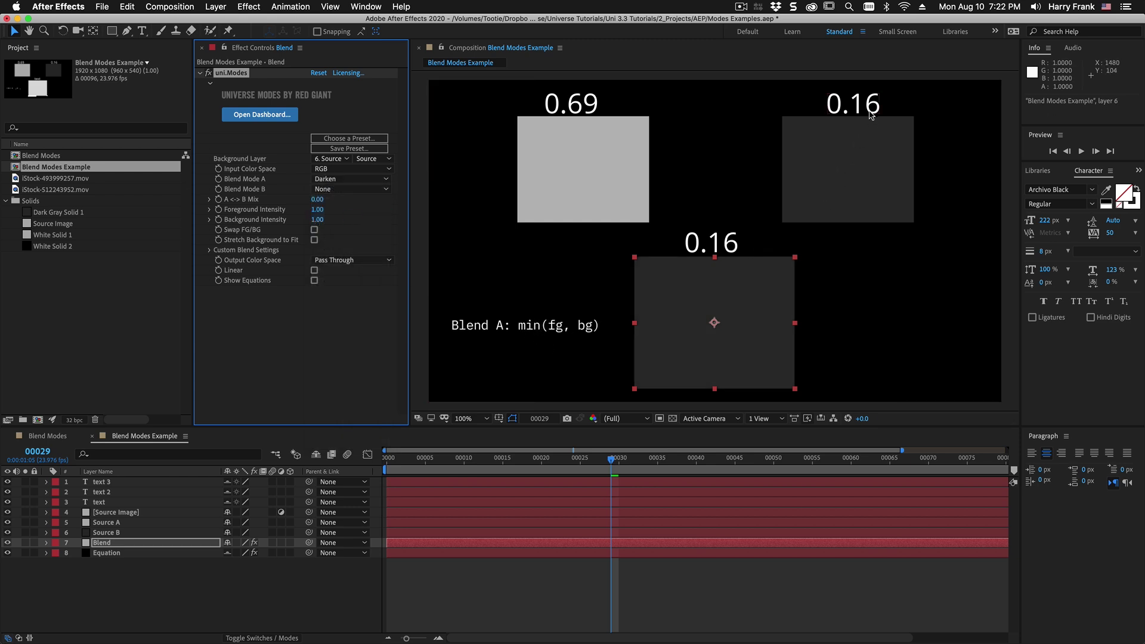
Try Lighten, settle on Hard Light, and solo the Equation layer.
{"action": "left_click", "coordinate": [337, 179]}
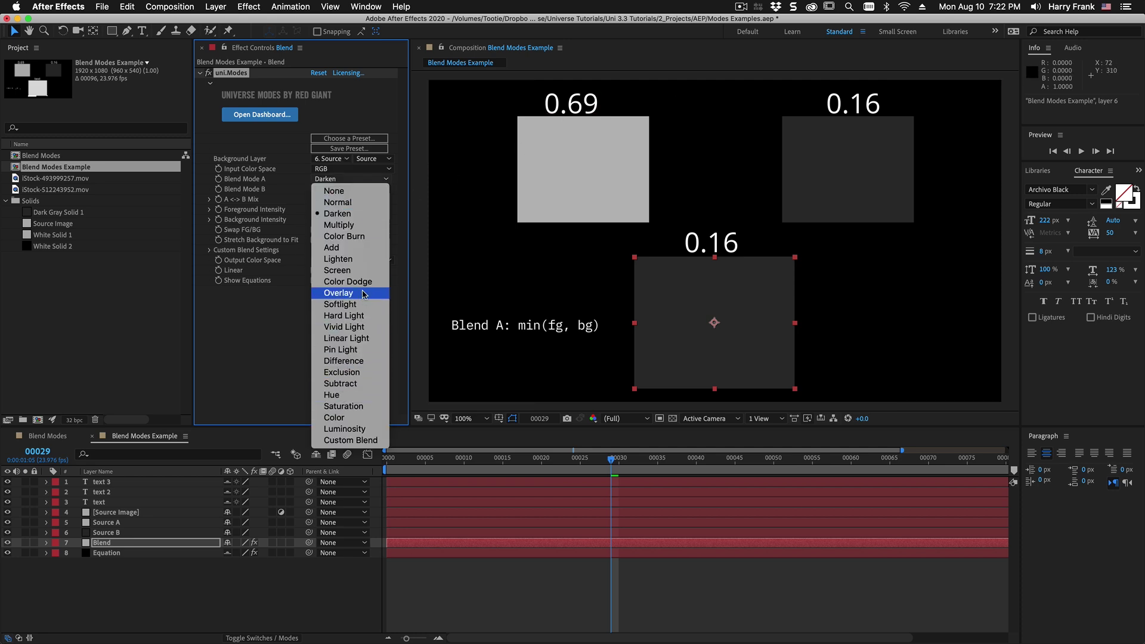
{"action": "left_click", "coordinate": [338, 259]}
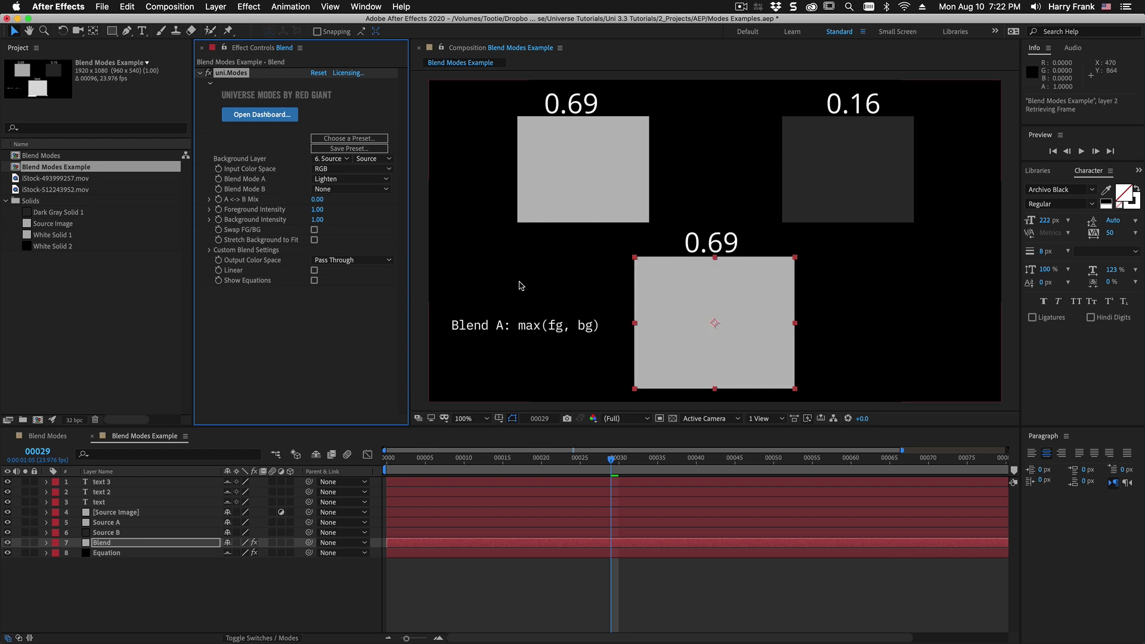
{"action": "left_click", "coordinate": [334, 179]}
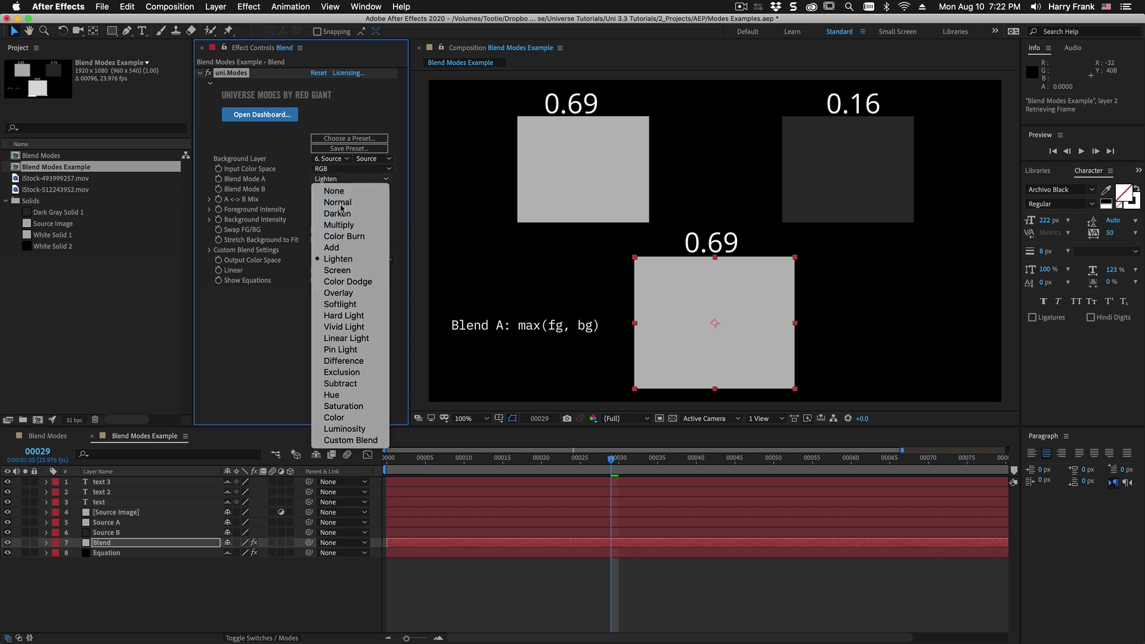
{"action": "left_click", "coordinate": [363, 316]}
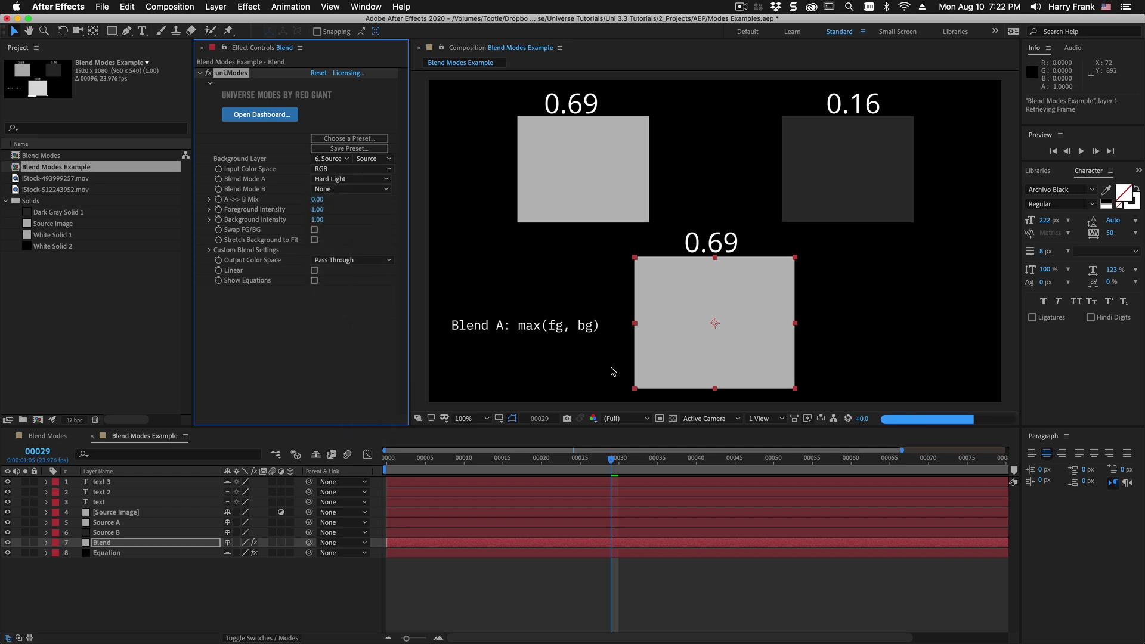
{"action": "left_click", "coordinate": [26, 553]}
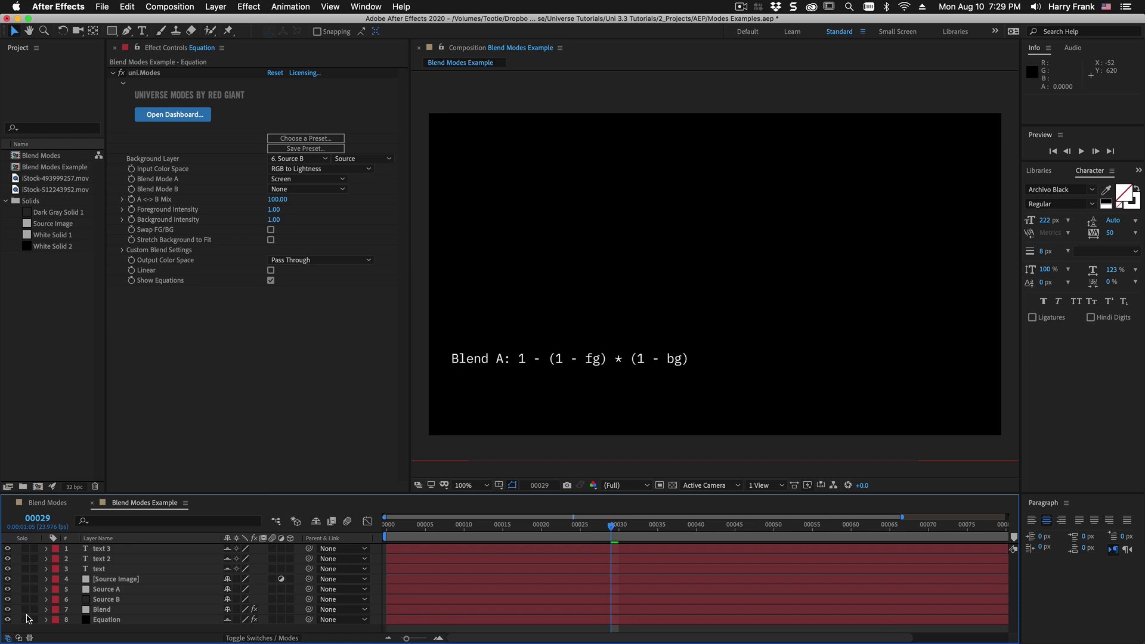
Turn off solo on the Equation layer so all layers display again.
{"action": "left_click", "coordinate": [27, 619]}
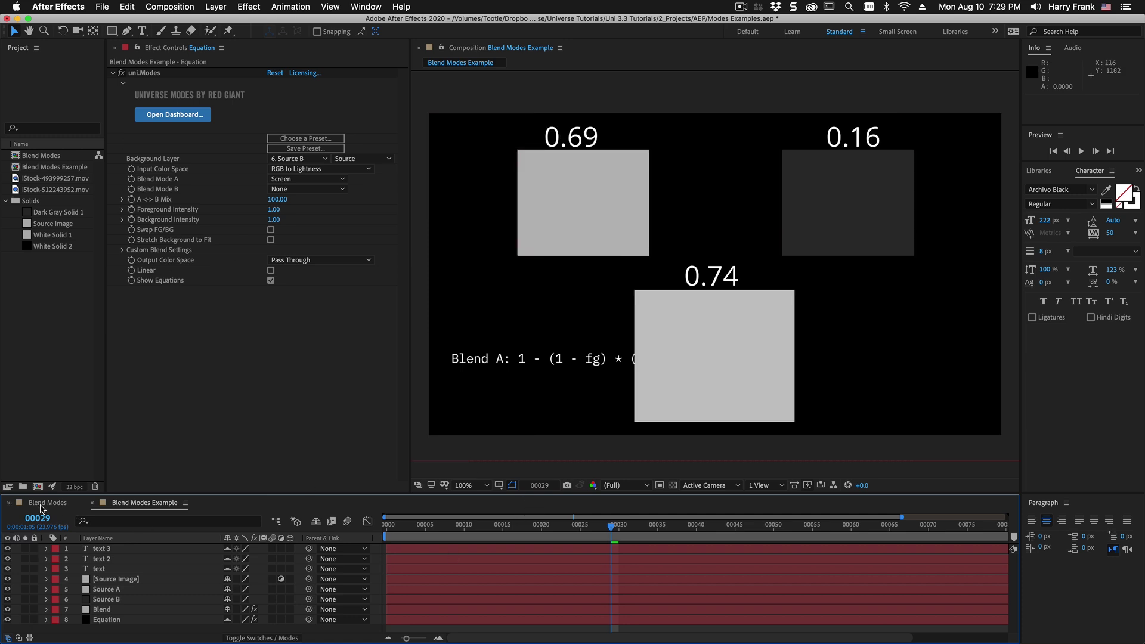
Return to the Blend Modes comp and check the red source choices without changing them.
{"action": "left_click", "coordinate": [47, 503]}
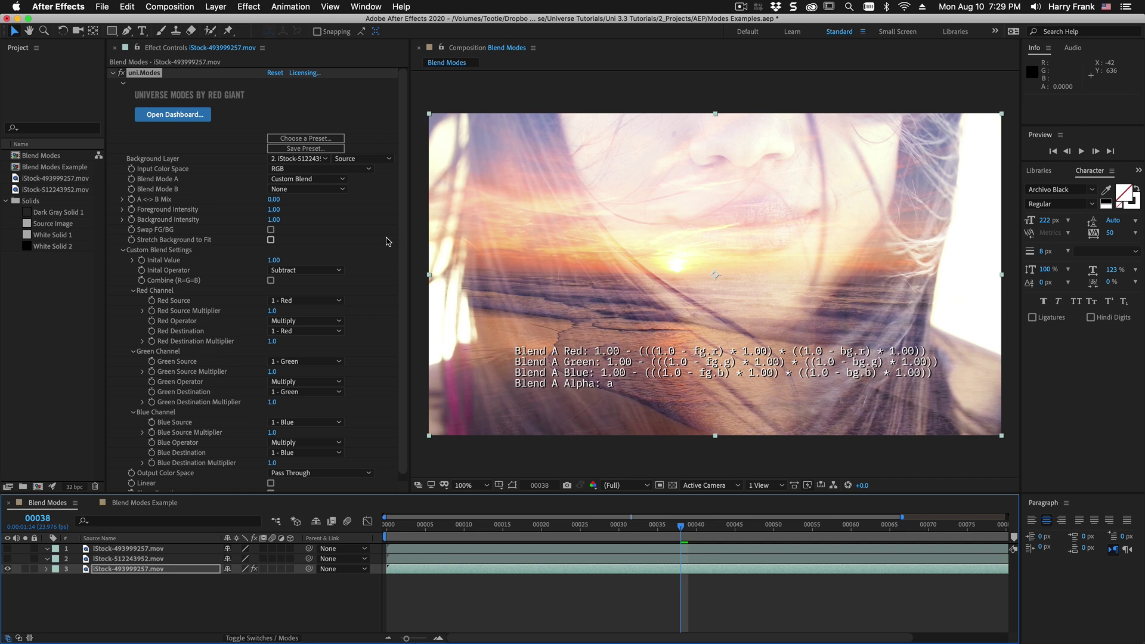
{"action": "scroll", "coordinate": [380, 230], "scroll_direction": "down", "scroll_amount": 1}
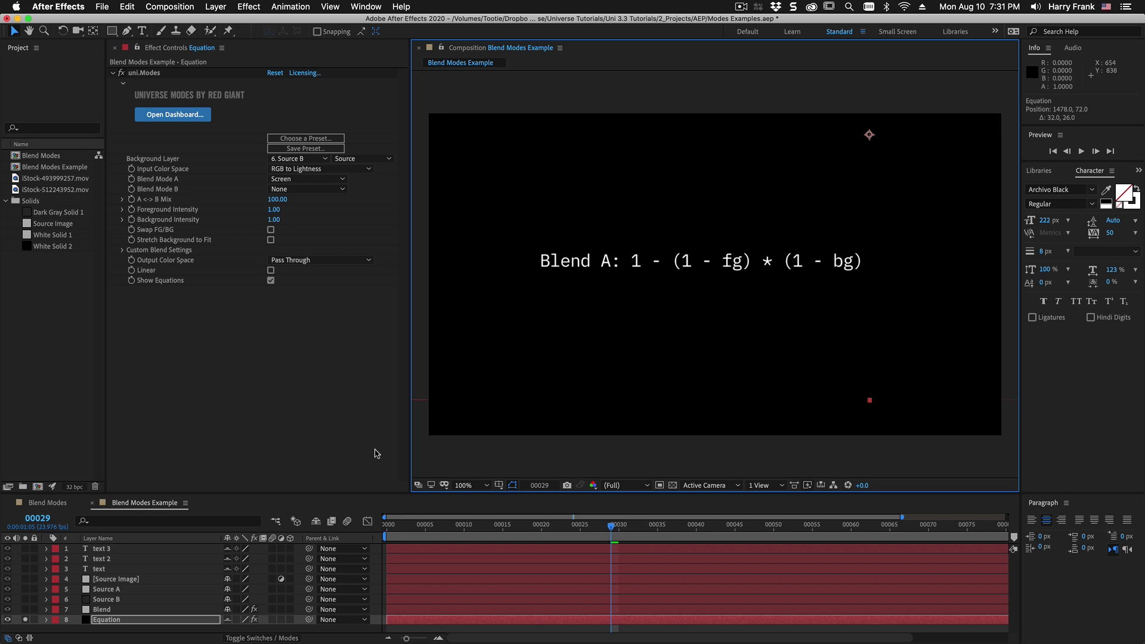
{"action": "left_click", "coordinate": [58, 502]}
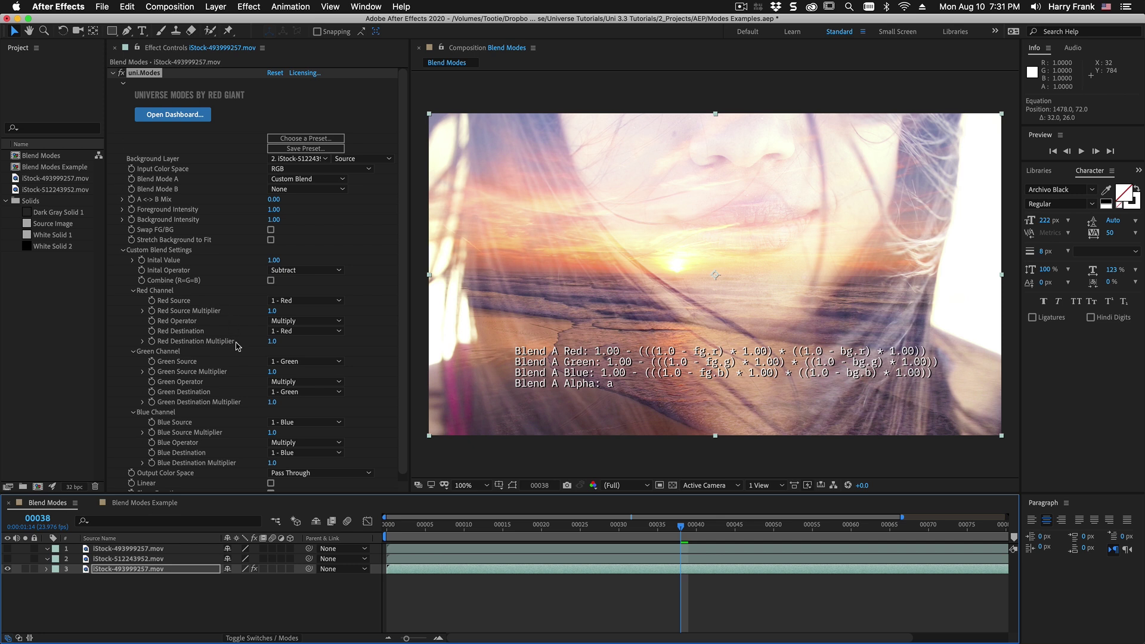
{"action": "left_click", "coordinate": [304, 302]}
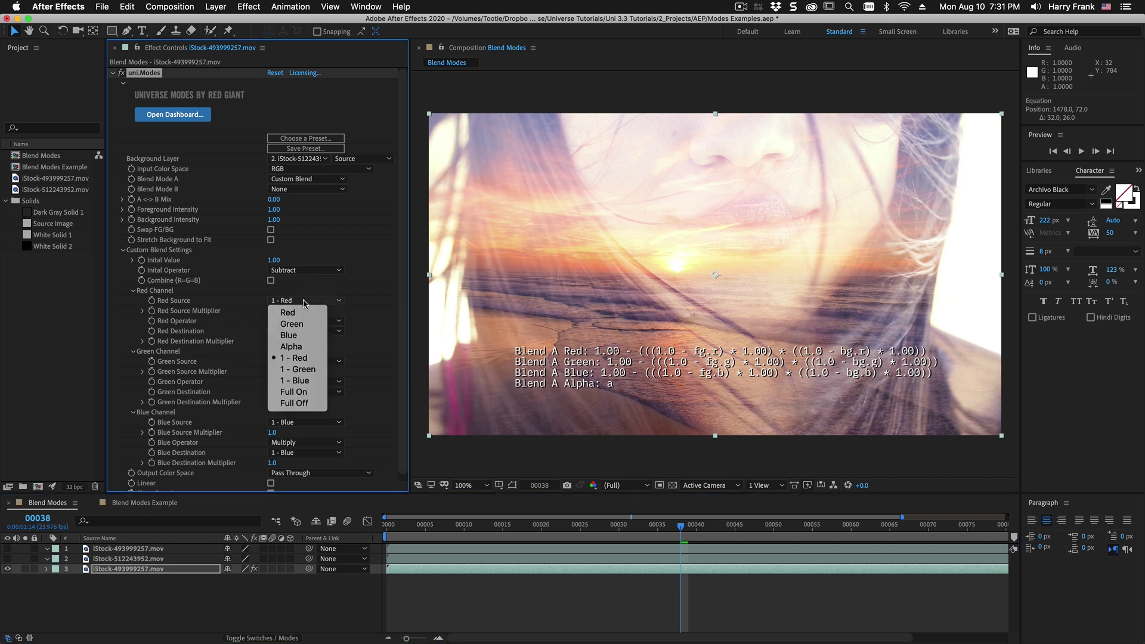
{"action": "left_click", "coordinate": [303, 359]}
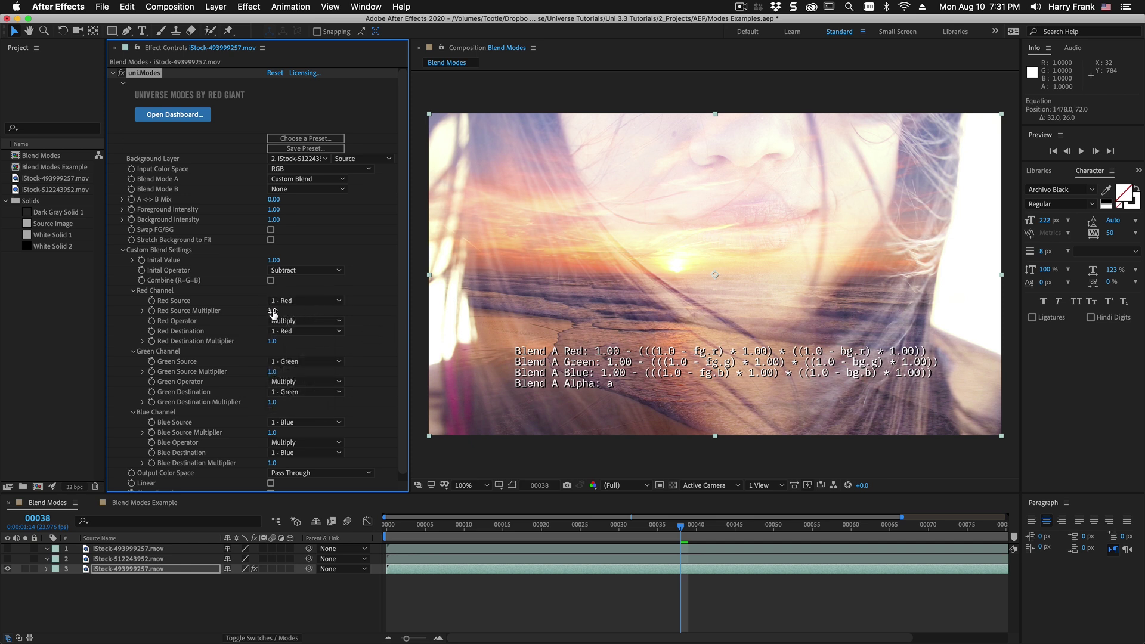
Try Red Source Multiplier values 1.1, 1.6 and 1.2, then return it to 1.0.
{"action": "left_click", "coordinate": [273, 311]}
{"action": "type", "text": "1.1"}
{"action": "key", "text": "Return"}
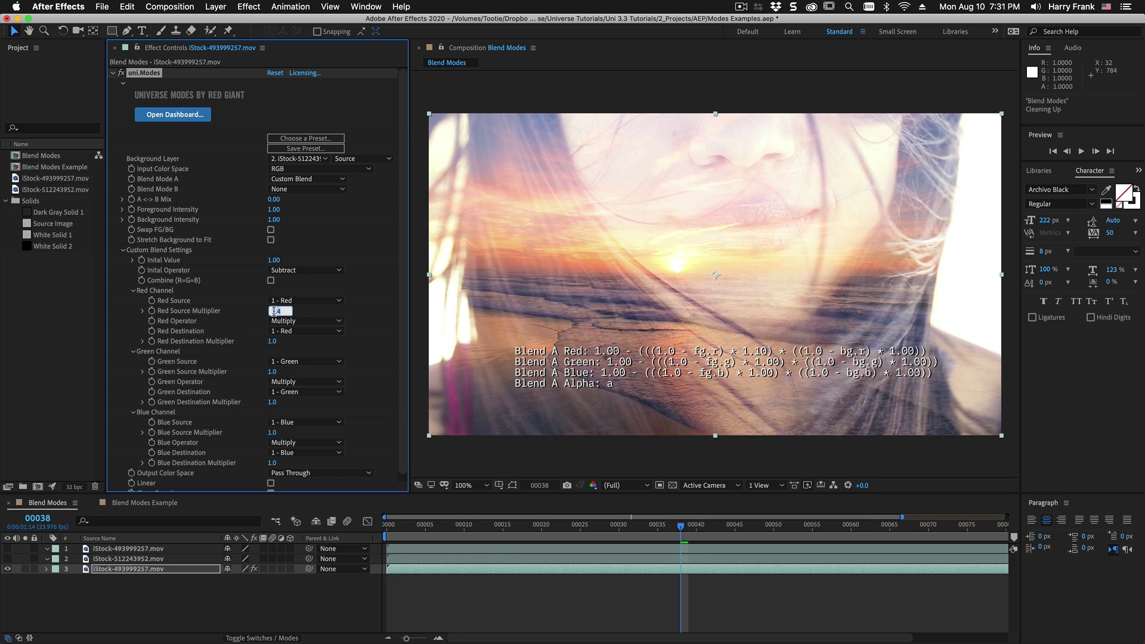
{"action": "type", "text": "1.6"}
{"action": "key", "text": "Return"}
{"action": "type", "text": "1.2"}
{"action": "key", "text": "Return"}
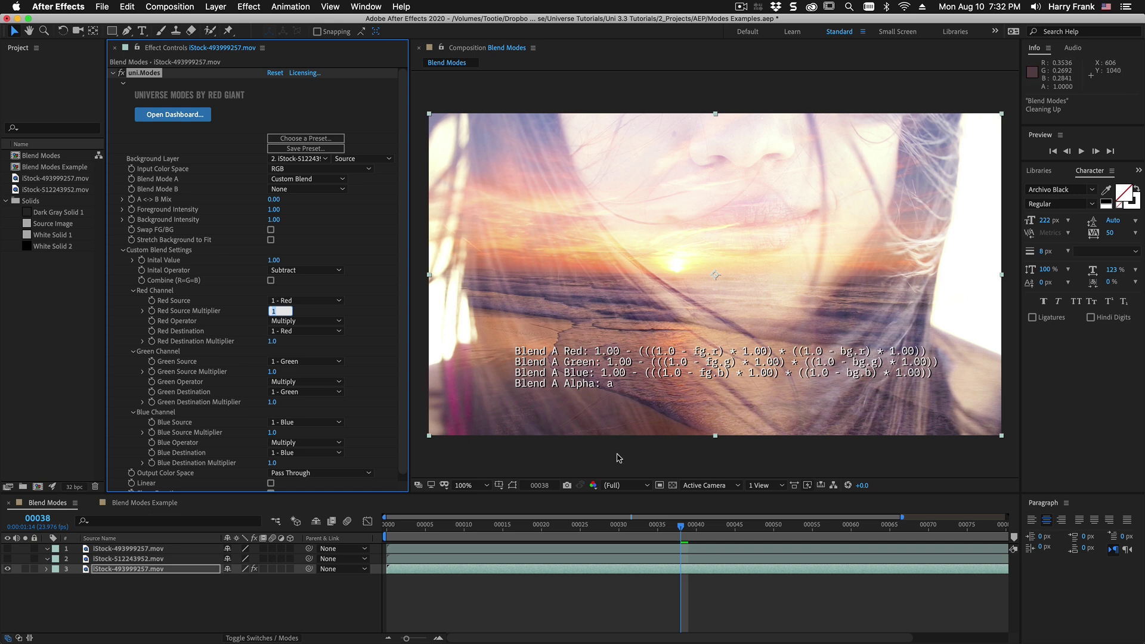
{"action": "key", "text": "Return"}
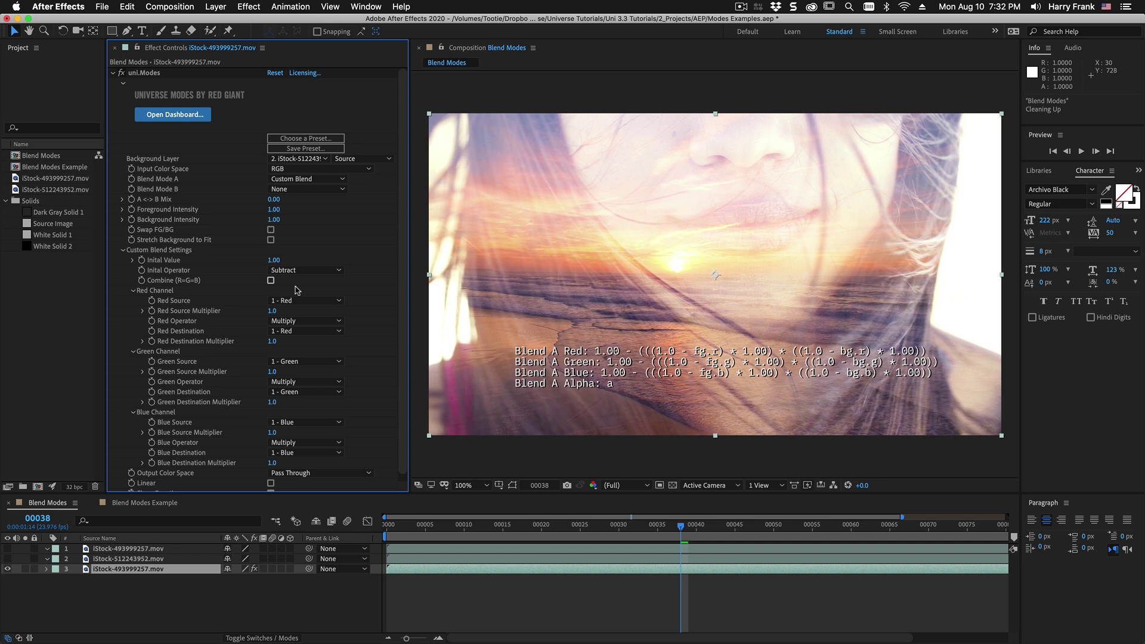
Show the layers' native blend modes column, leave it unchanged, and edit the Initial Value.
{"action": "scroll", "coordinate": [376, 293], "scroll_direction": "down", "scroll_amount": 1}
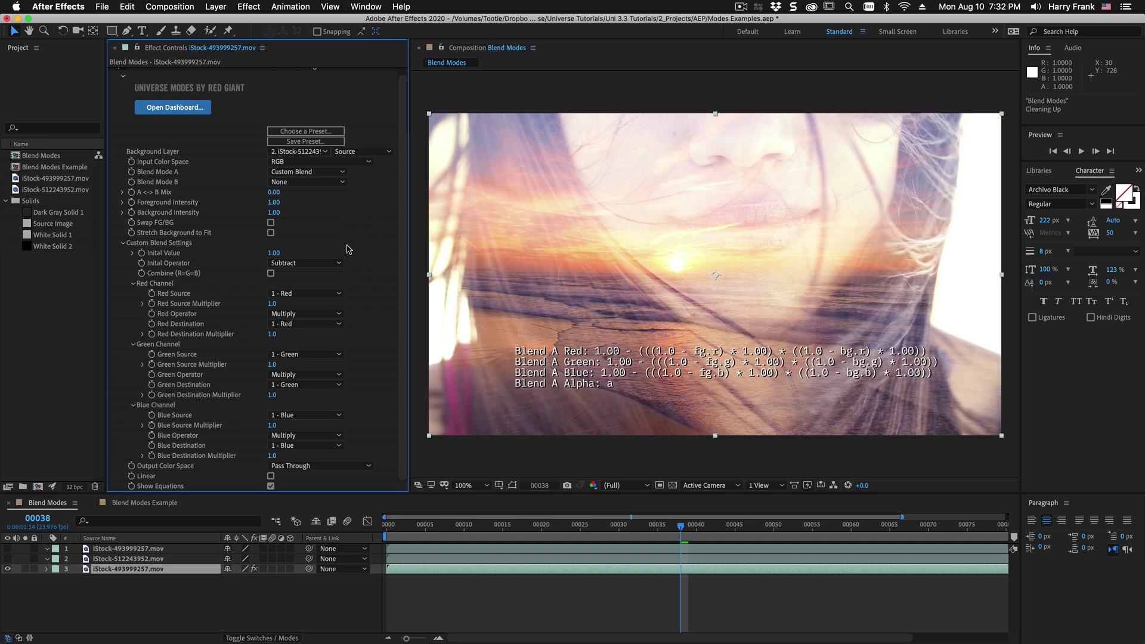
{"action": "left_click", "coordinate": [261, 638]}
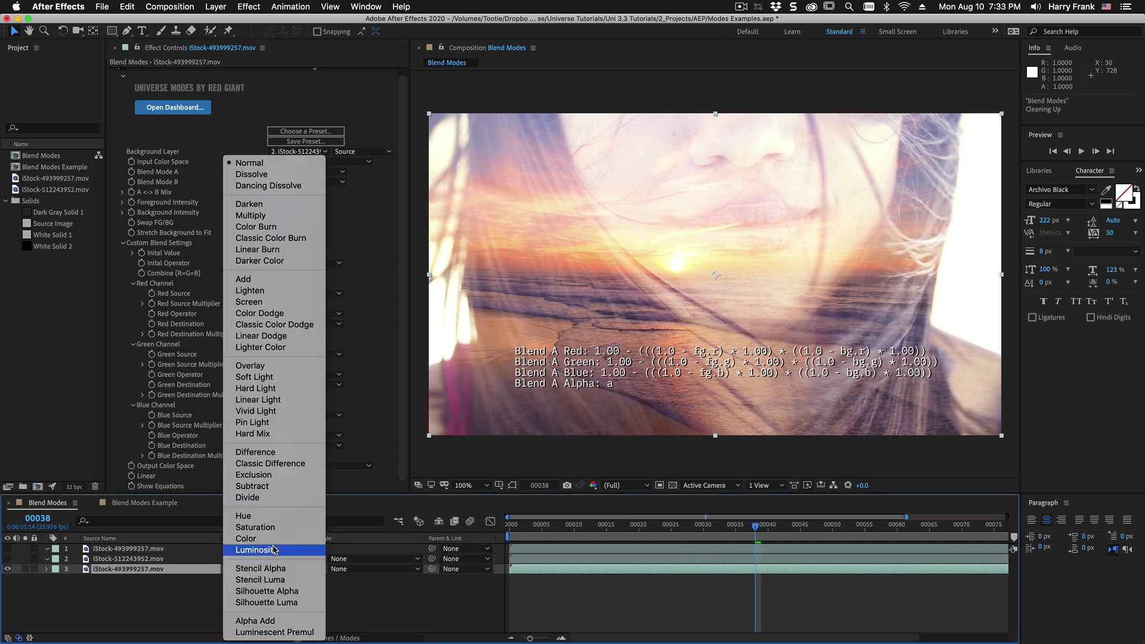
{"action": "left_click", "coordinate": [274, 548]}
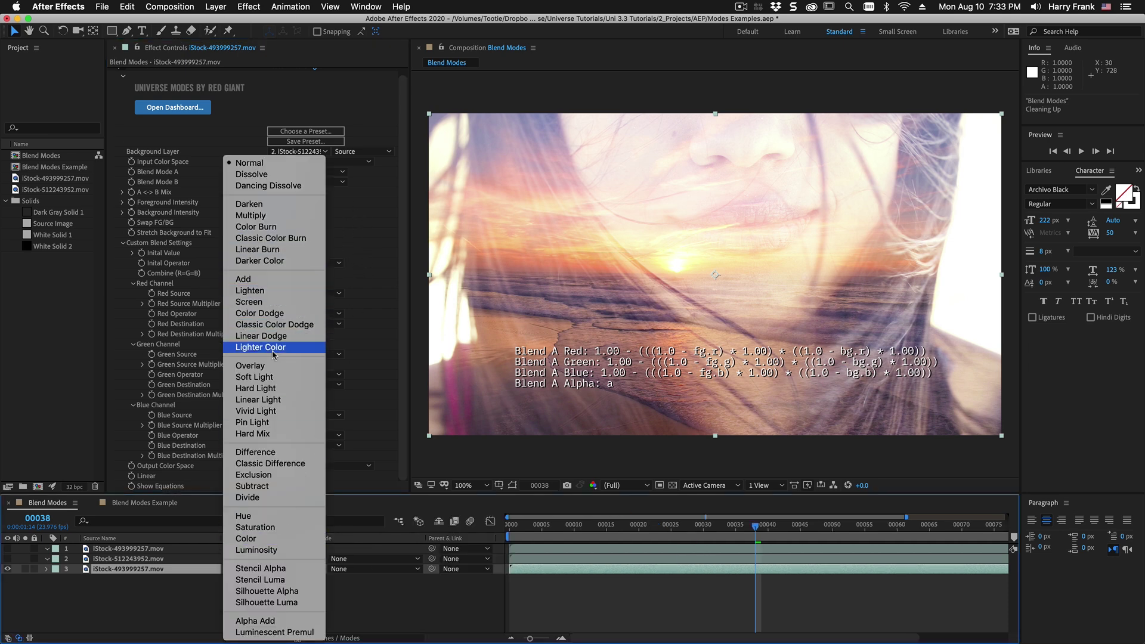
{"action": "left_click", "coordinate": [351, 437]}
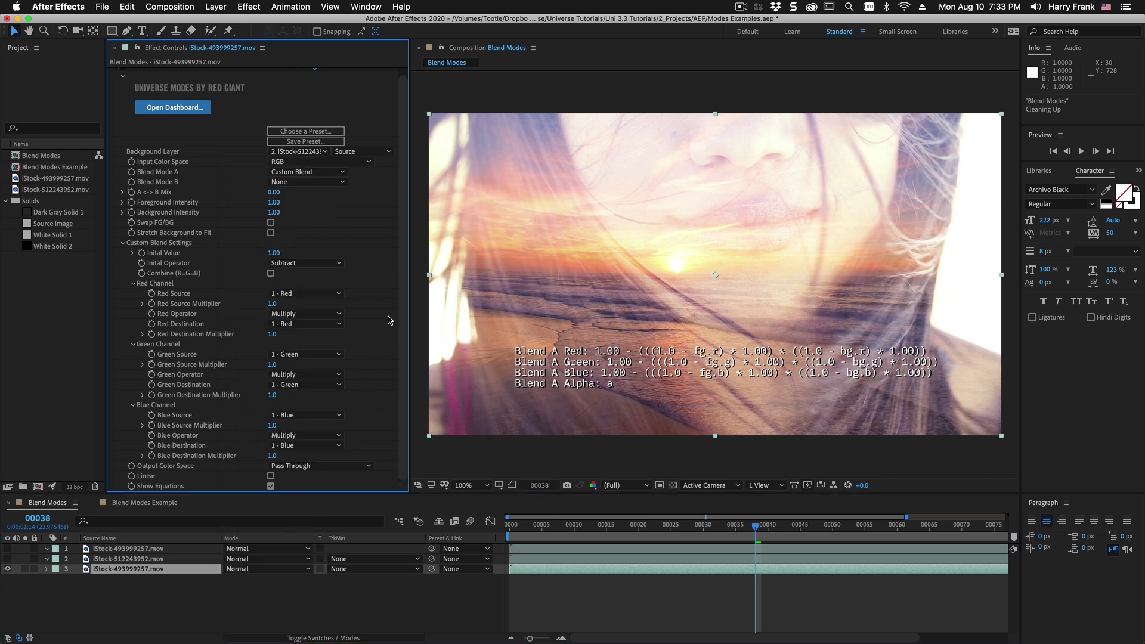
{"action": "left_click", "coordinate": [389, 322]}
{"action": "left_click", "coordinate": [274, 253]}
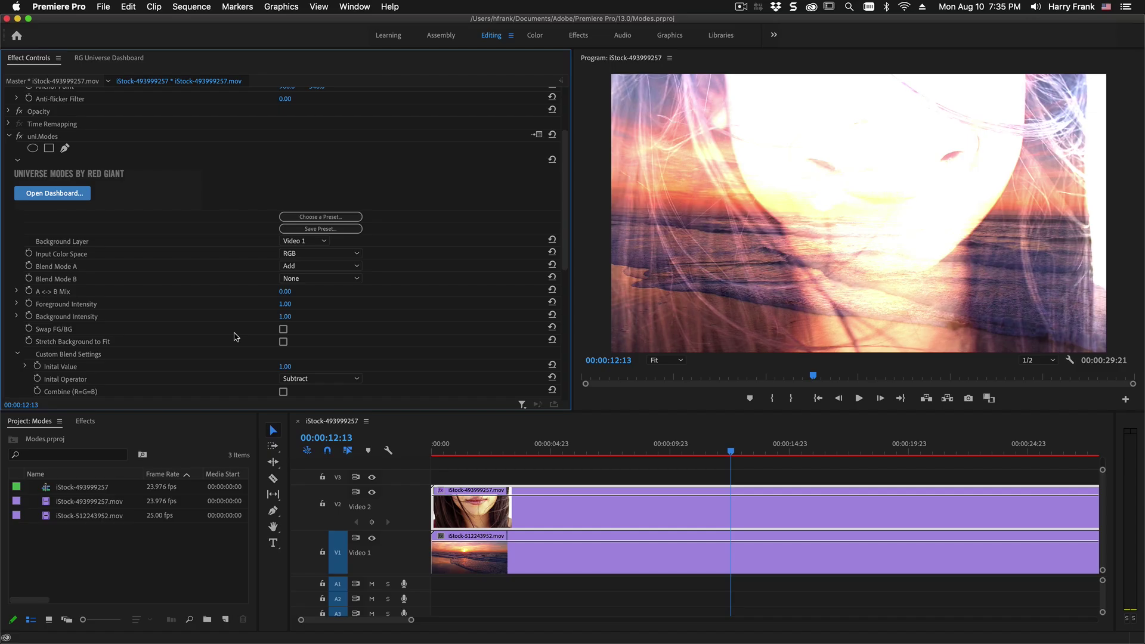
In Premiere Pro, apply the Color Burn HSL Custom preset from the Universe Dashboard.
{"action": "key", "text": "super+Tab"}
{"action": "left_click", "coordinate": [340, 217]}
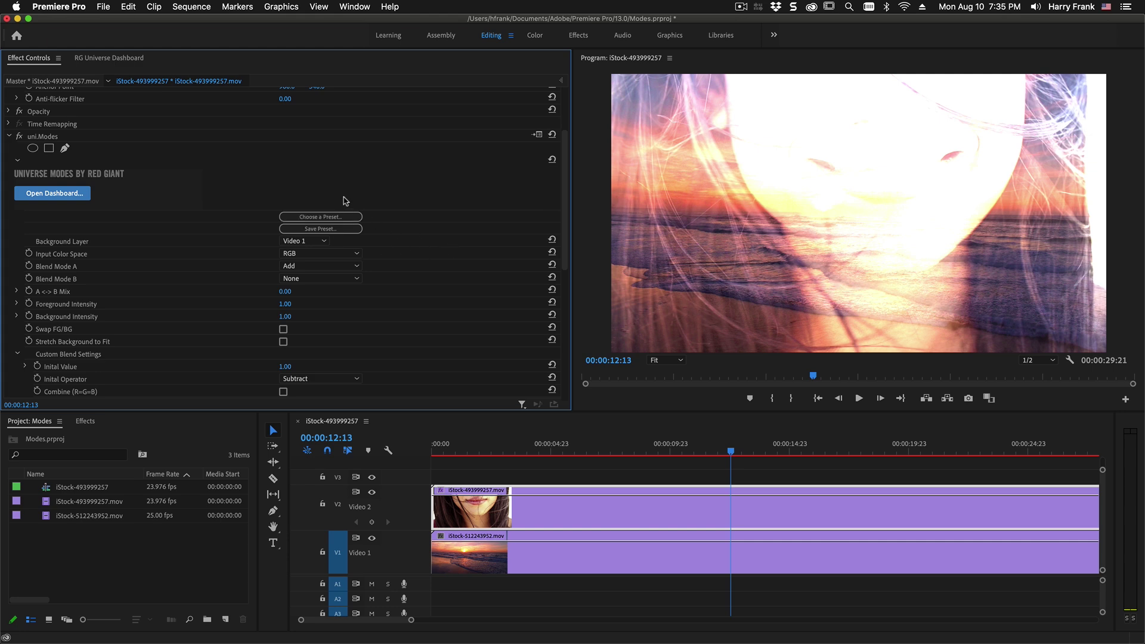
{"action": "left_click", "coordinate": [99, 58]}
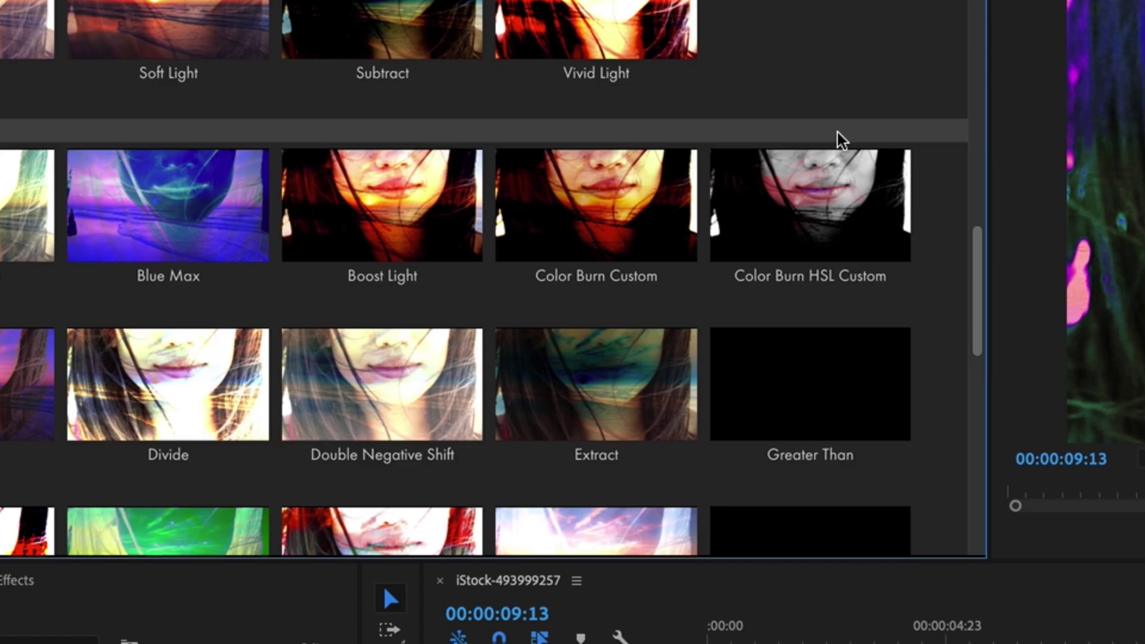
{"action": "mouse_move", "coordinate": [468, 226]}
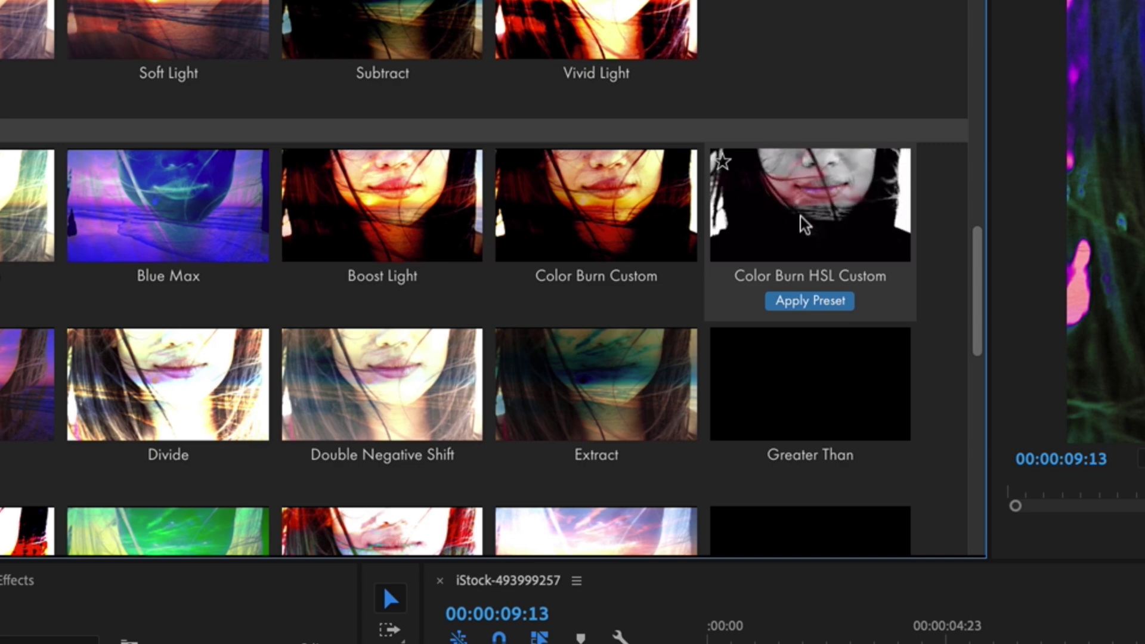
{"action": "left_click", "coordinate": [810, 301]}
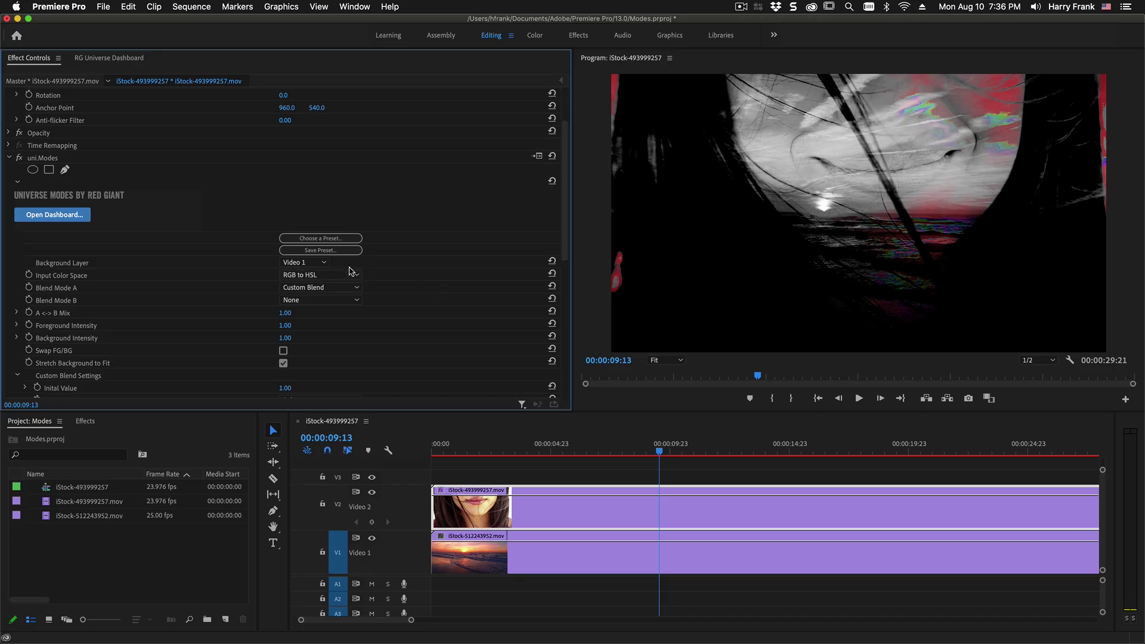
Collapse the custom blend settings and trial Pass Through output, reverting to RGB to HSL / HSL to RGB.
{"action": "scroll", "coordinate": [179, 262], "scroll_direction": "down", "scroll_amount": 10}
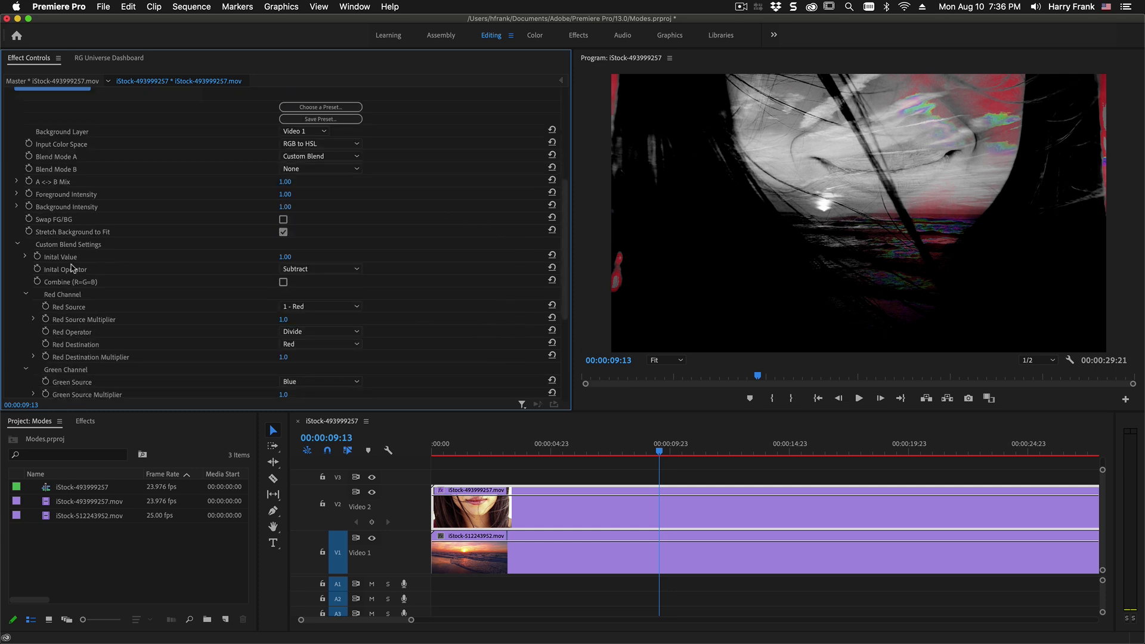
{"action": "left_click", "coordinate": [17, 245]}
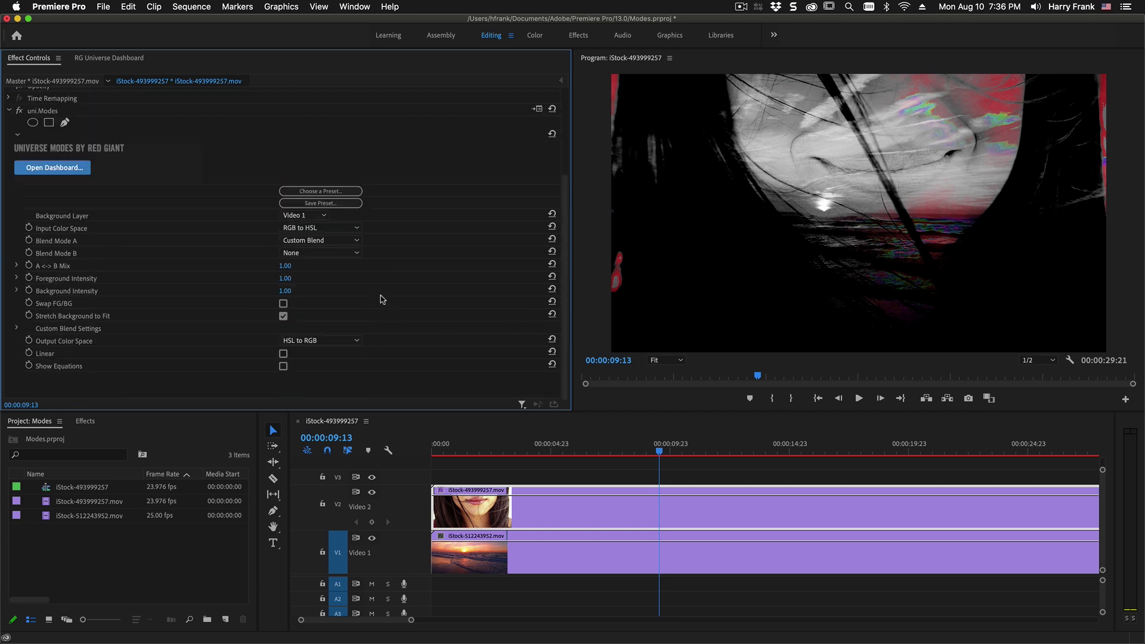
{"action": "left_click", "coordinate": [320, 228]}
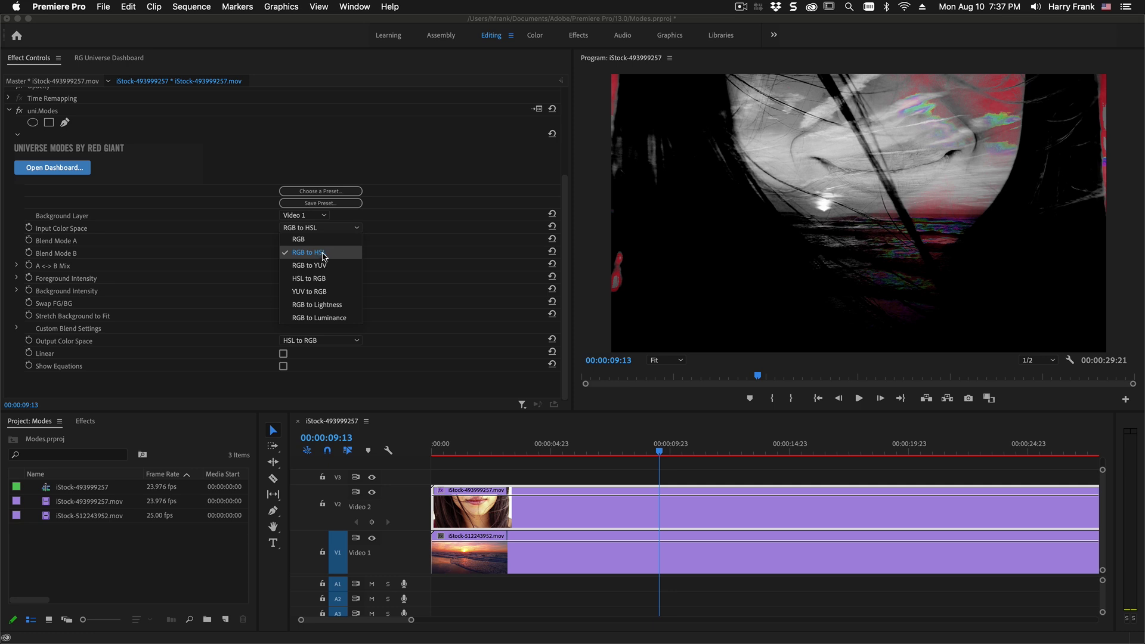
{"action": "left_click", "coordinate": [324, 256]}
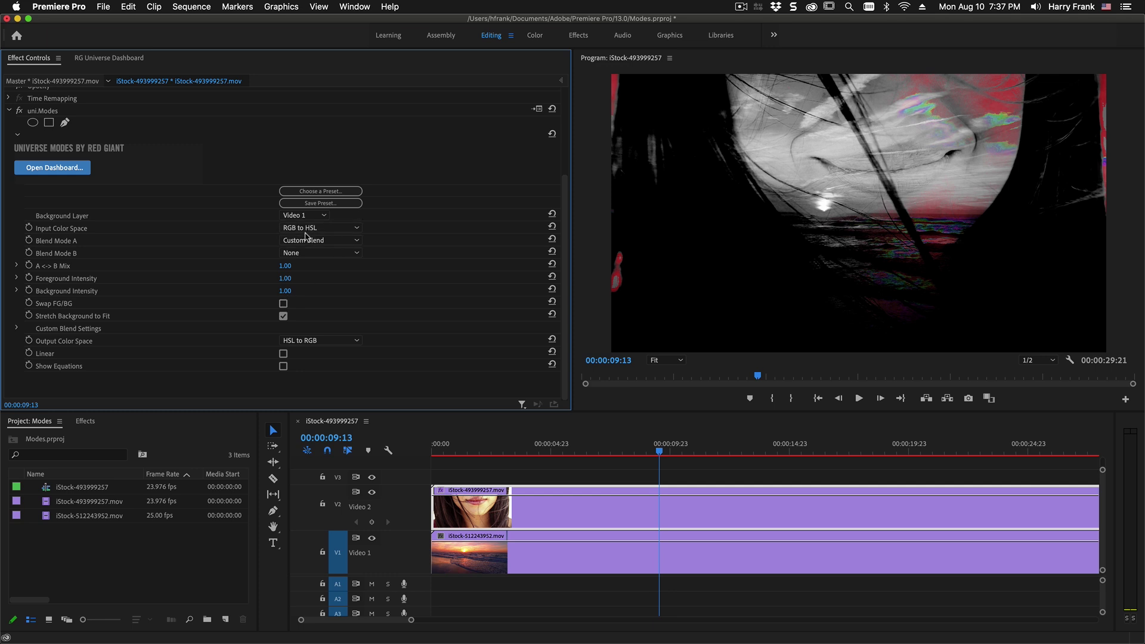
{"action": "left_click", "coordinate": [302, 344]}
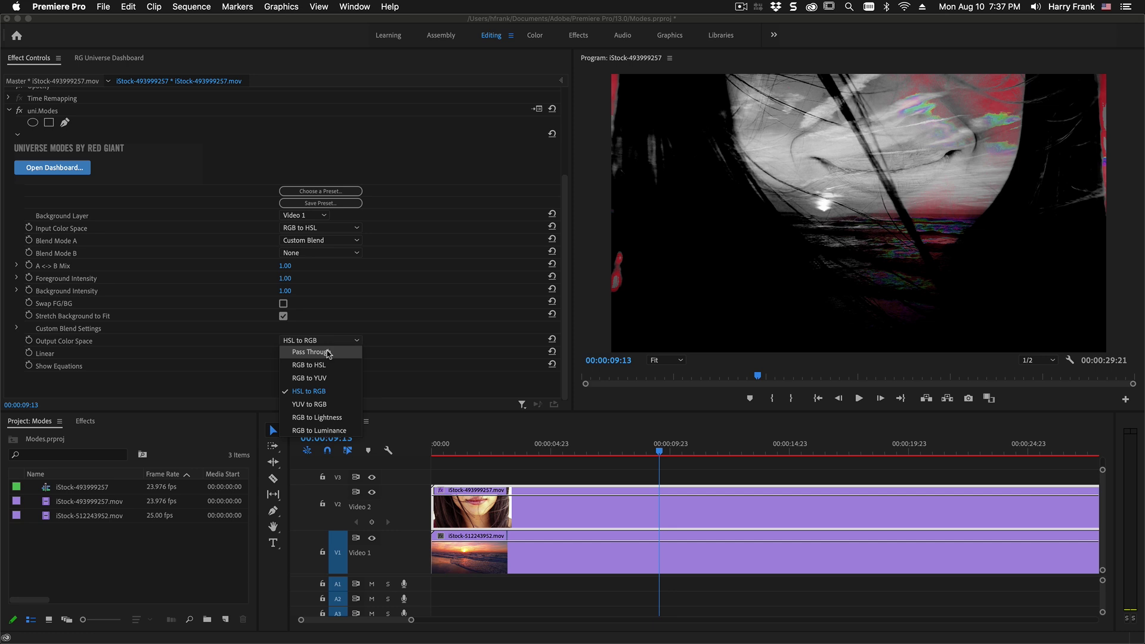
{"action": "left_click", "coordinate": [330, 353]}
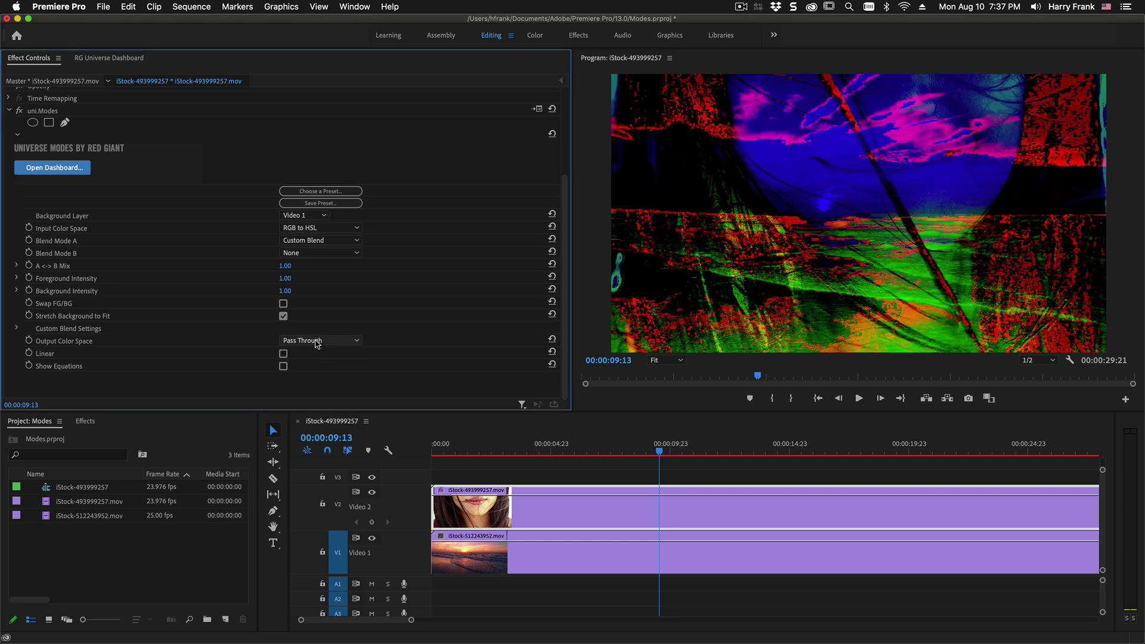
{"action": "left_click", "coordinate": [317, 342]}
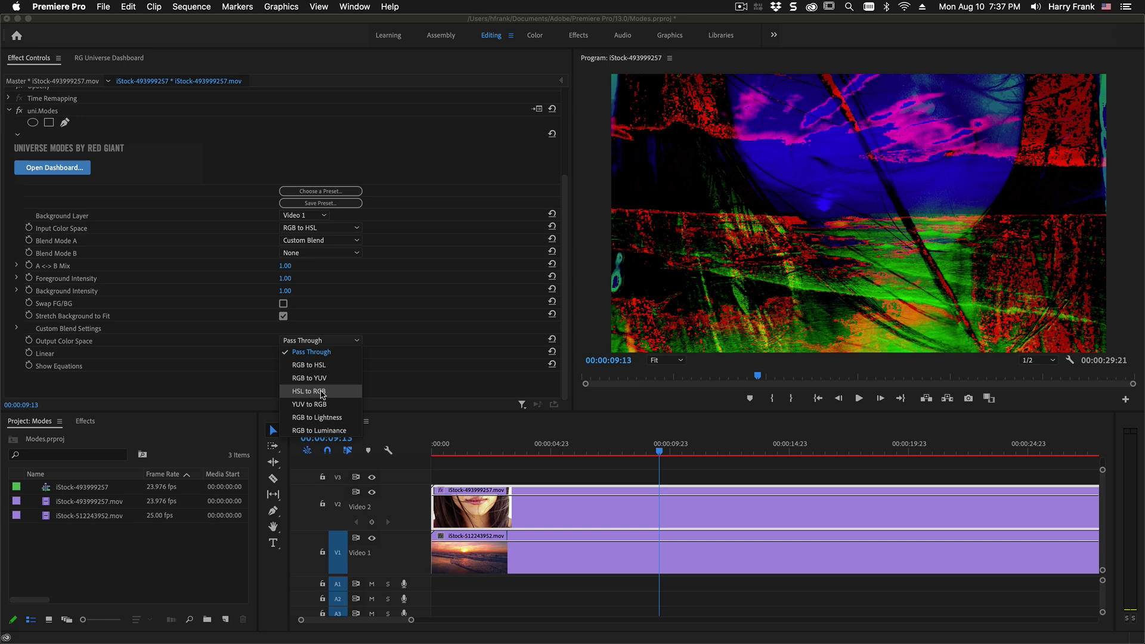
{"action": "left_click", "coordinate": [323, 393]}
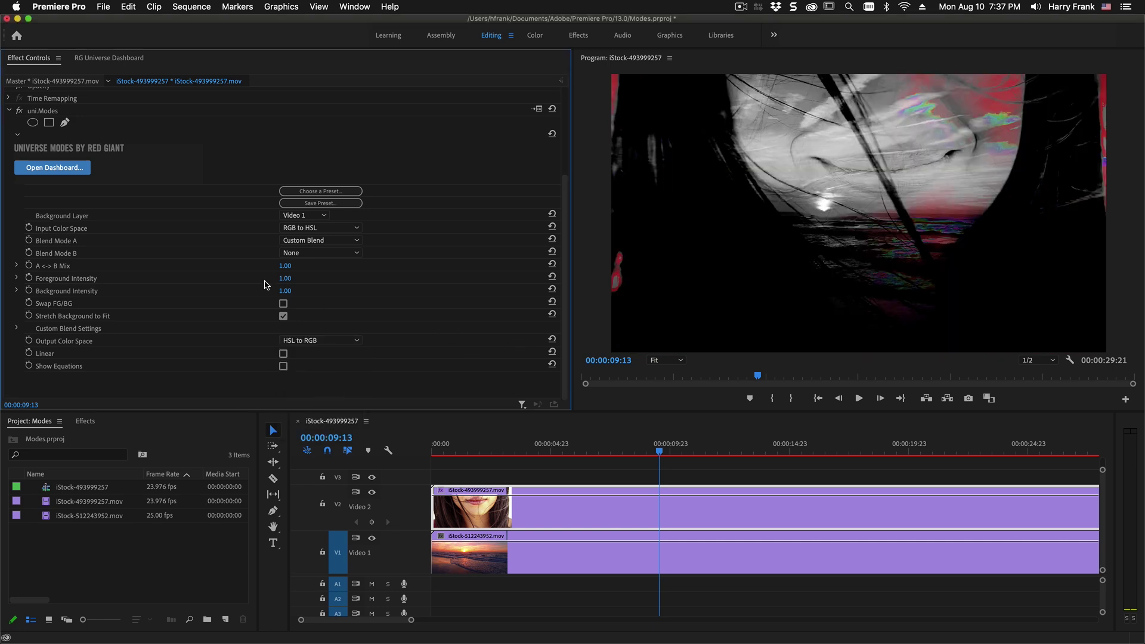
Set input colour space to RGB to YUV and output colour space to Pass Through, checking frame 00:00:07:07.
{"action": "left_click", "coordinate": [335, 229]}
{"action": "left_click", "coordinate": [321, 271]}
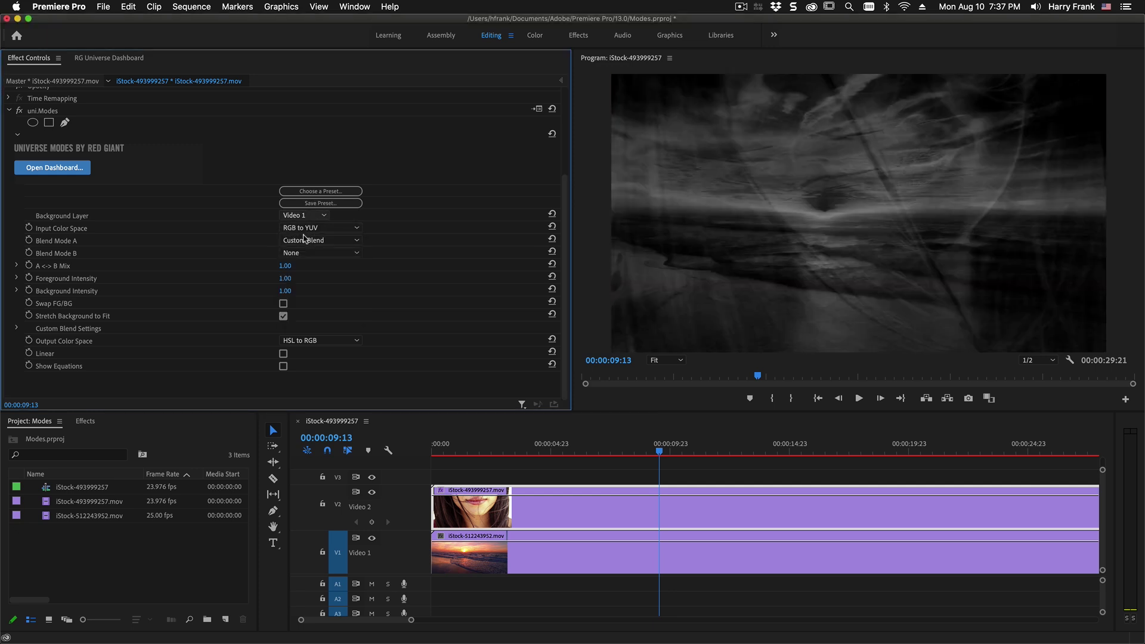
{"action": "left_click", "coordinate": [315, 339]}
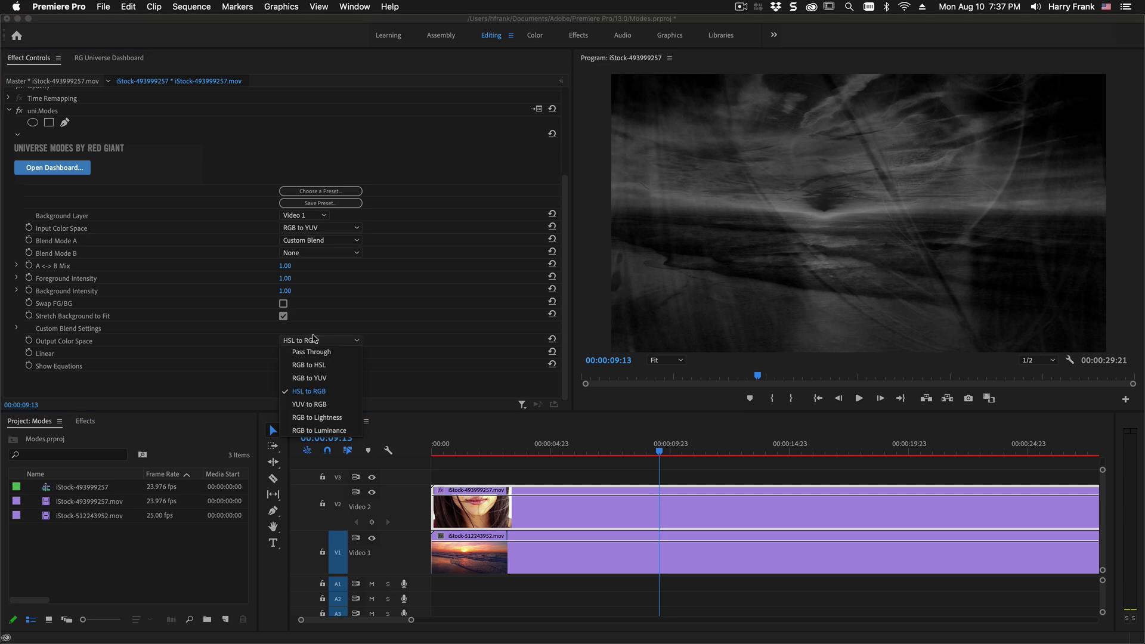
{"action": "left_click", "coordinate": [309, 404]}
{"action": "left_click", "coordinate": [604, 464]}
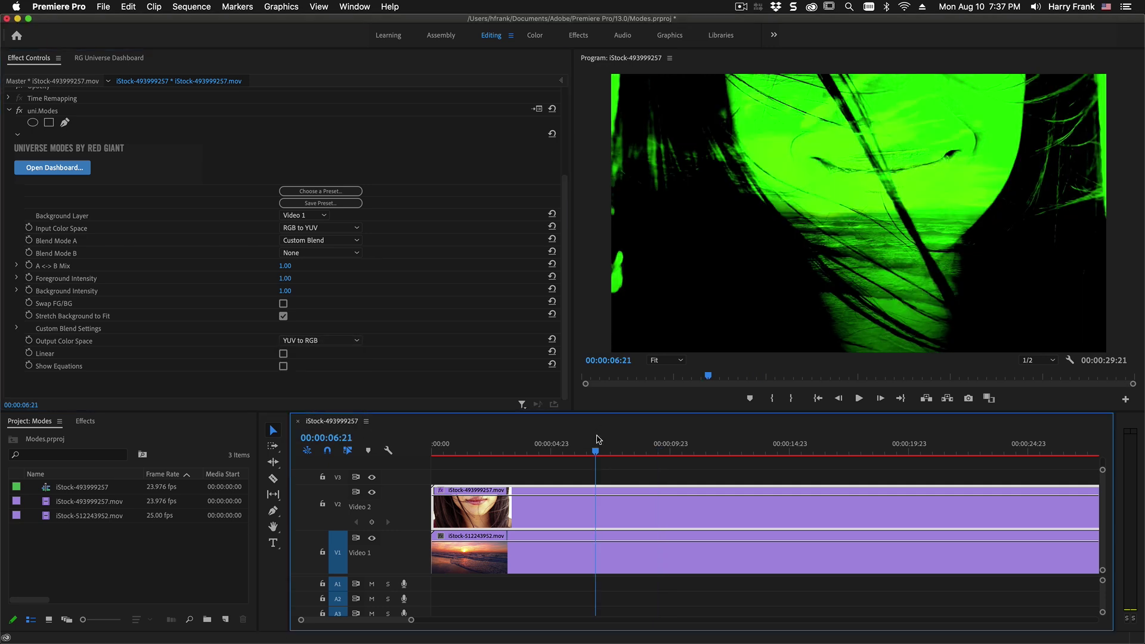
{"action": "left_click", "coordinate": [316, 341]}
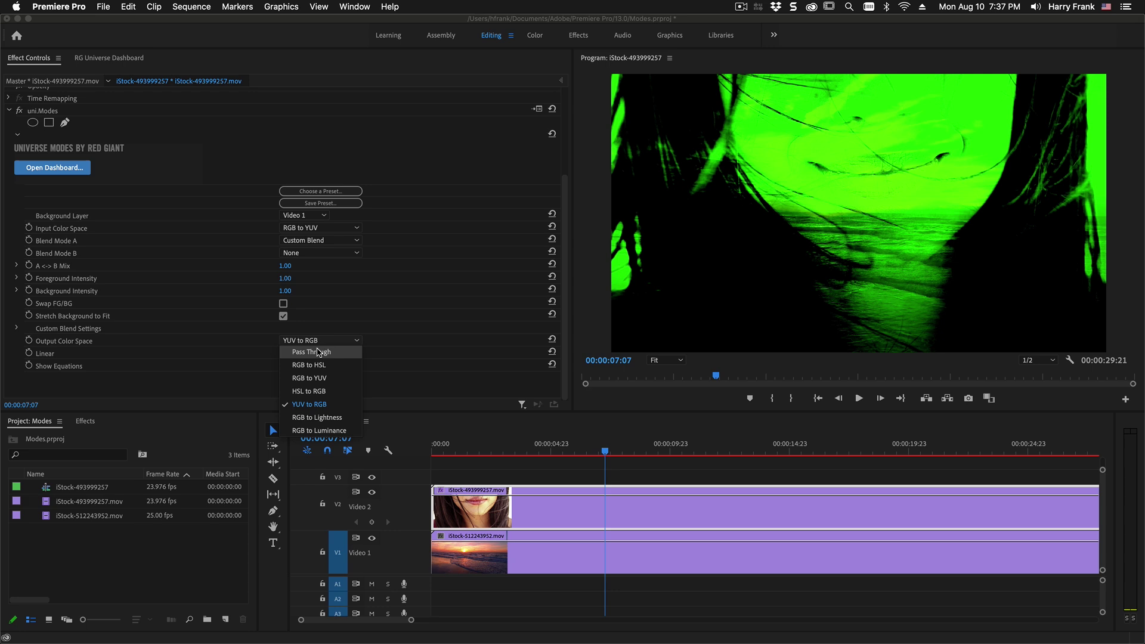
{"action": "left_click", "coordinate": [318, 352]}
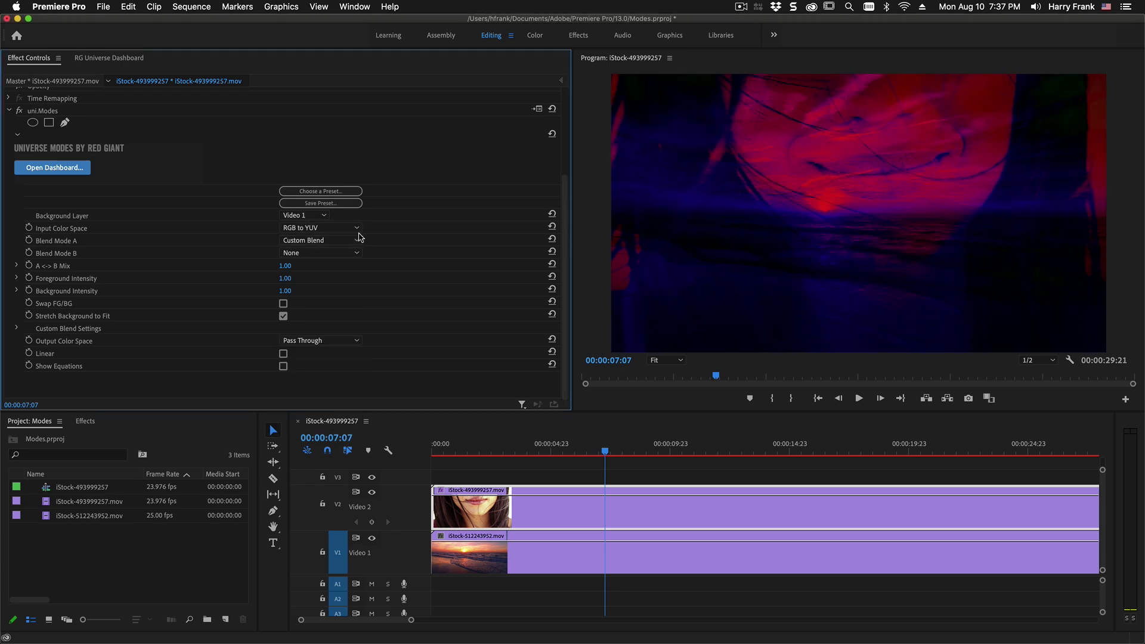
Apply the Lighten Purple preset from the Universe Modes preset gallery.
{"action": "left_click", "coordinate": [351, 192]}
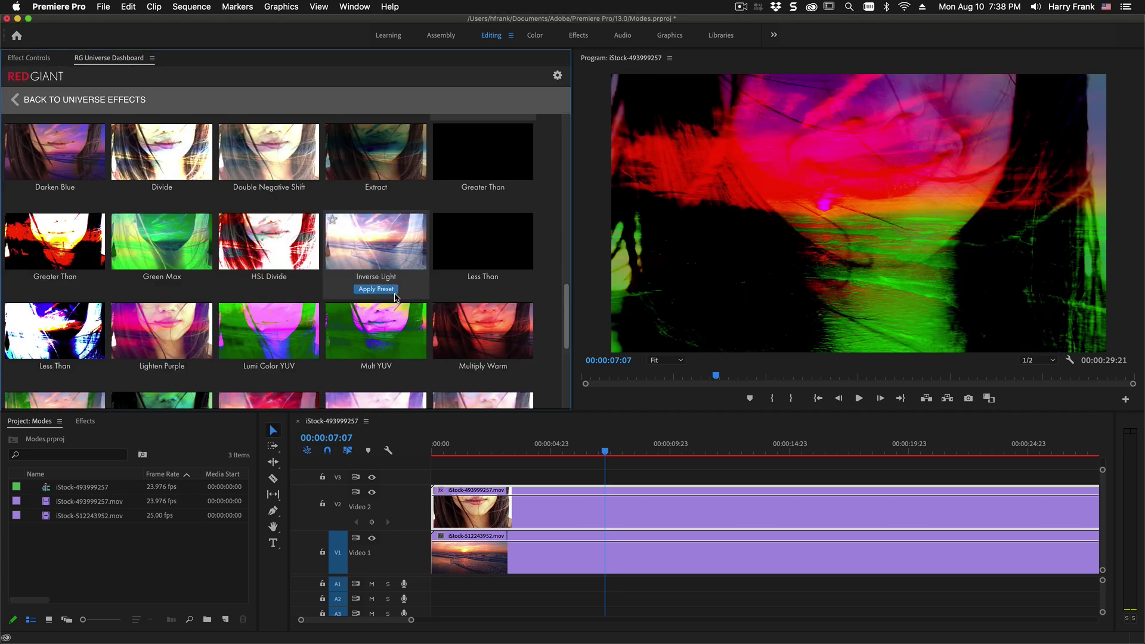
{"action": "scroll", "coordinate": [395, 296], "scroll_direction": "down", "scroll_amount": 2}
{"action": "scroll", "coordinate": [322, 239], "scroll_direction": "down", "scroll_amount": 2}
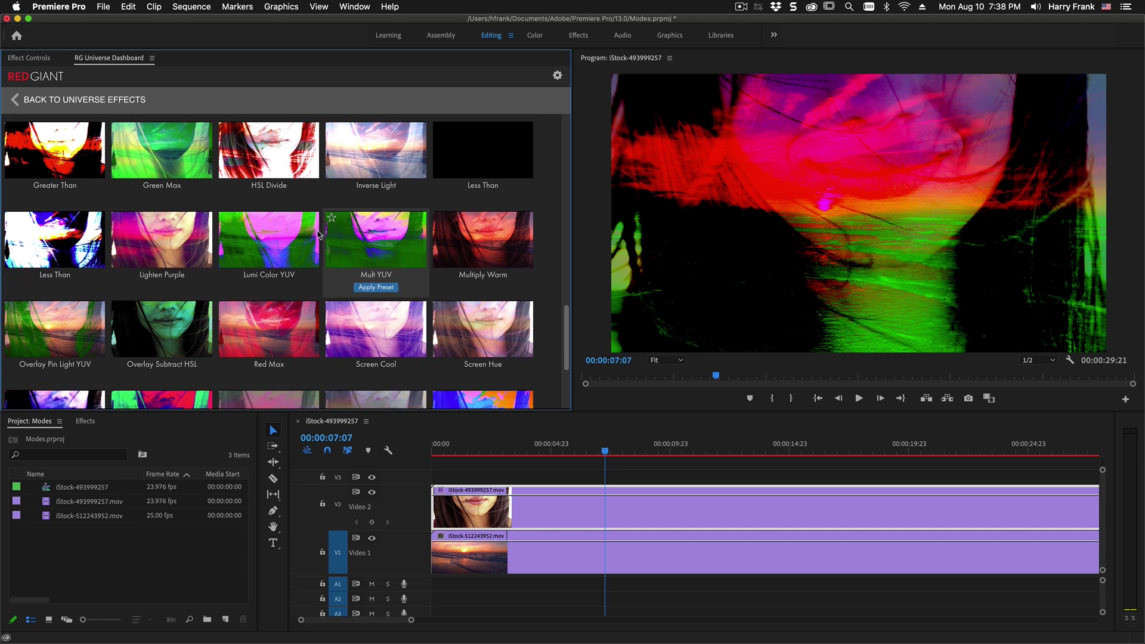
{"action": "mouse_move", "coordinate": [160, 230]}
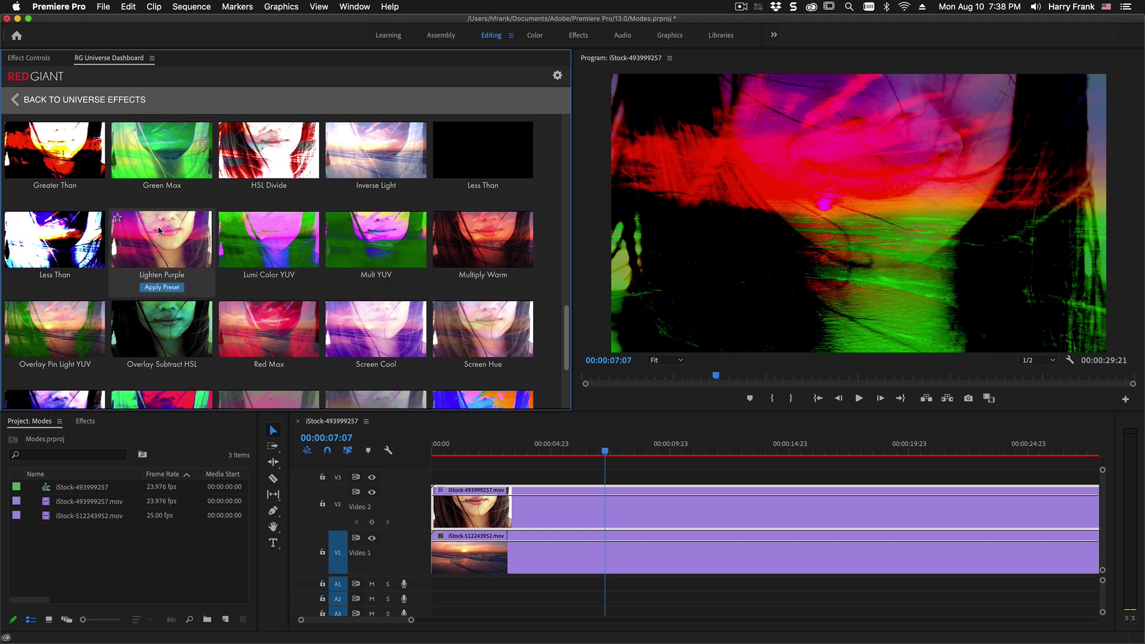
{"action": "scroll", "coordinate": [160, 233], "scroll_direction": "down", "scroll_amount": 1}
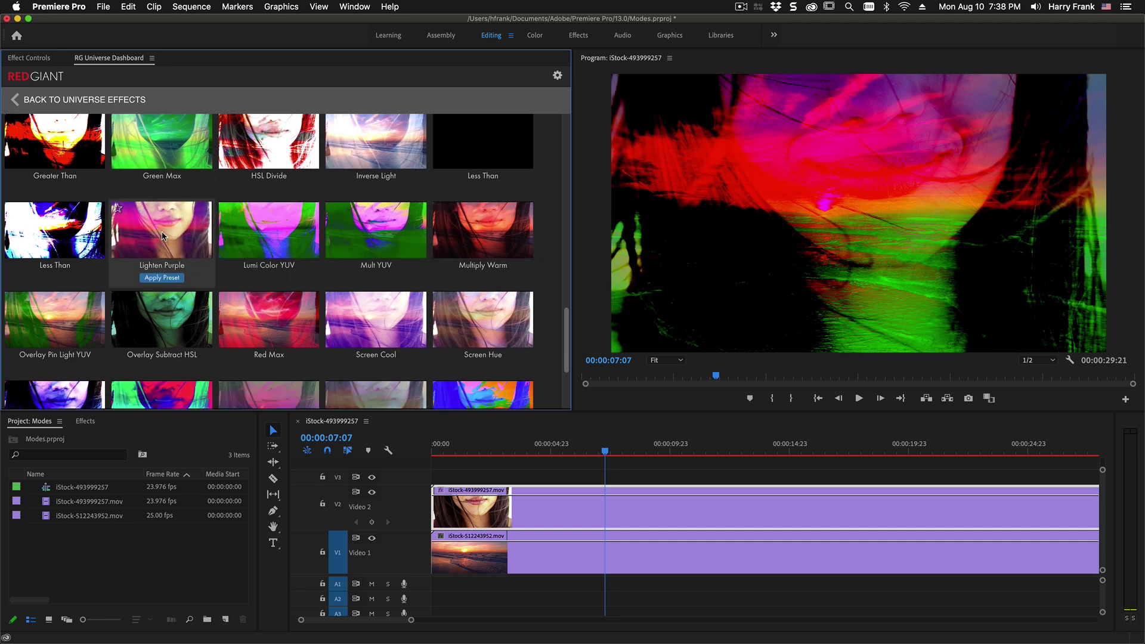
{"action": "left_click", "coordinate": [162, 277]}
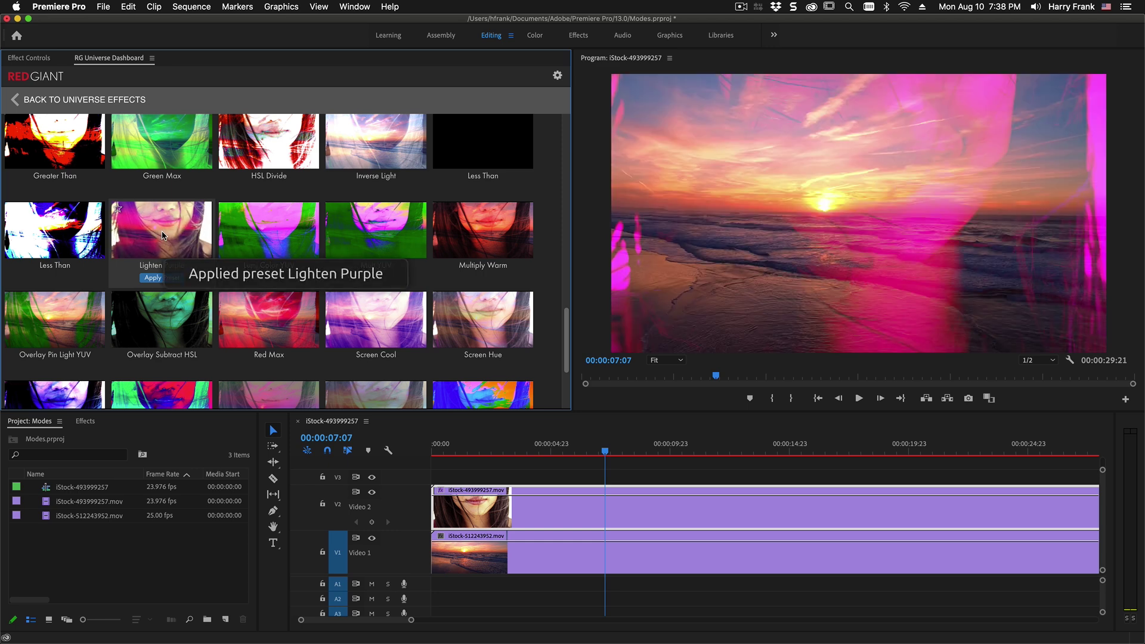
Expand the uni.Modes custom blend settings and scrub the playhead to about 00:00:12:19.
{"action": "left_click", "coordinate": [47, 58]}
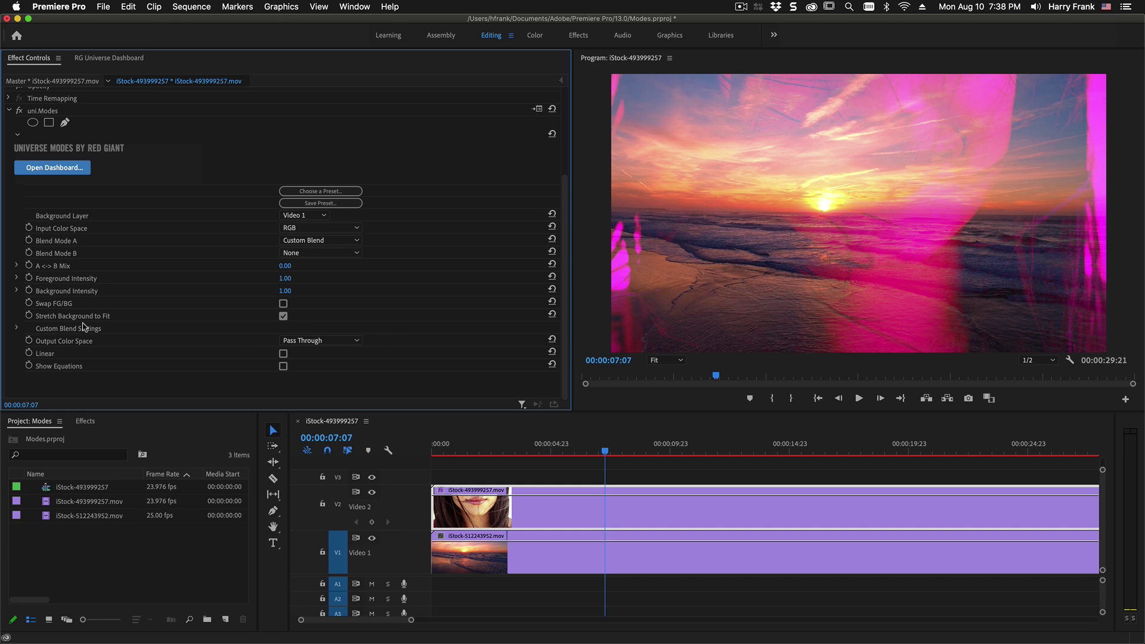
{"action": "left_click", "coordinate": [17, 329]}
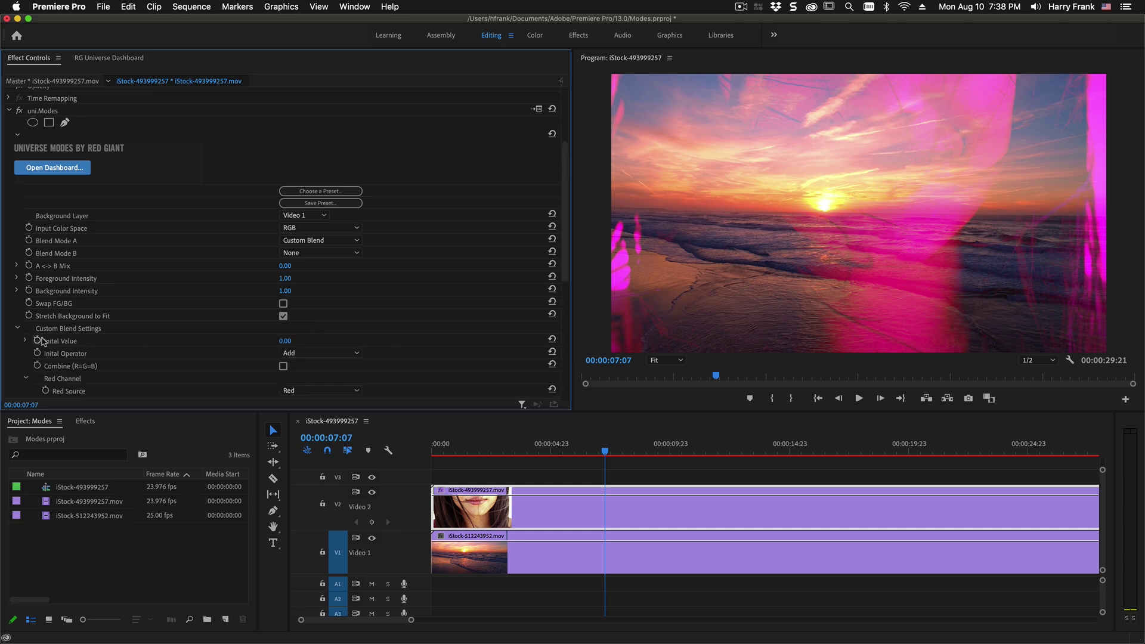
{"action": "scroll", "coordinate": [498, 291], "scroll_direction": "down", "scroll_amount": 5}
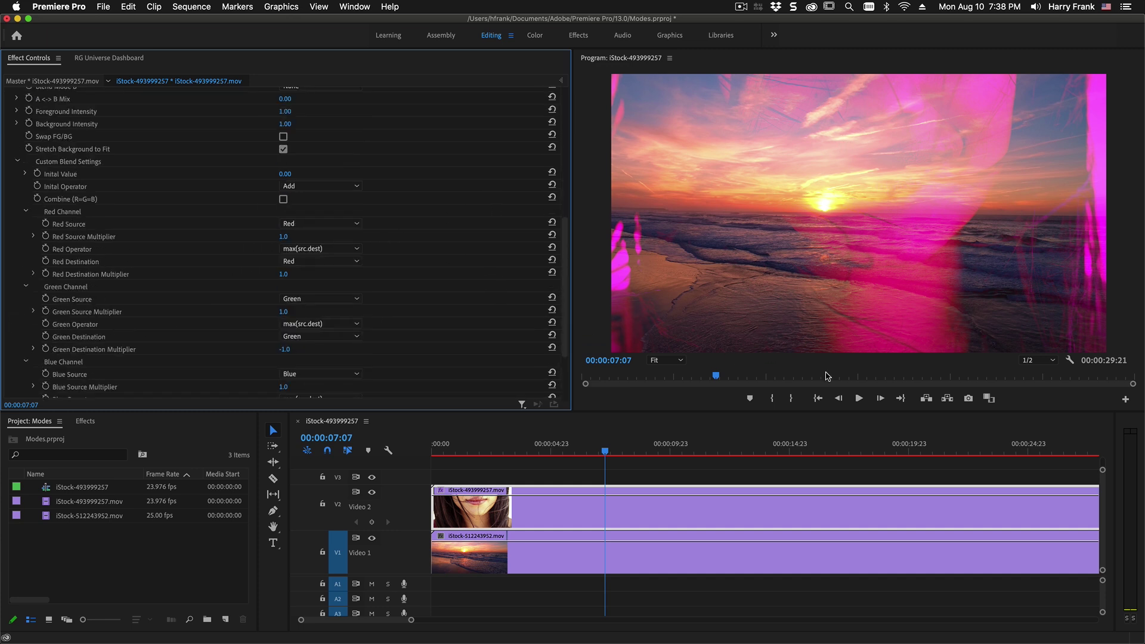
{"action": "left_click_drag", "start_coordinate": [693, 452], "coordinate": [743, 452]}
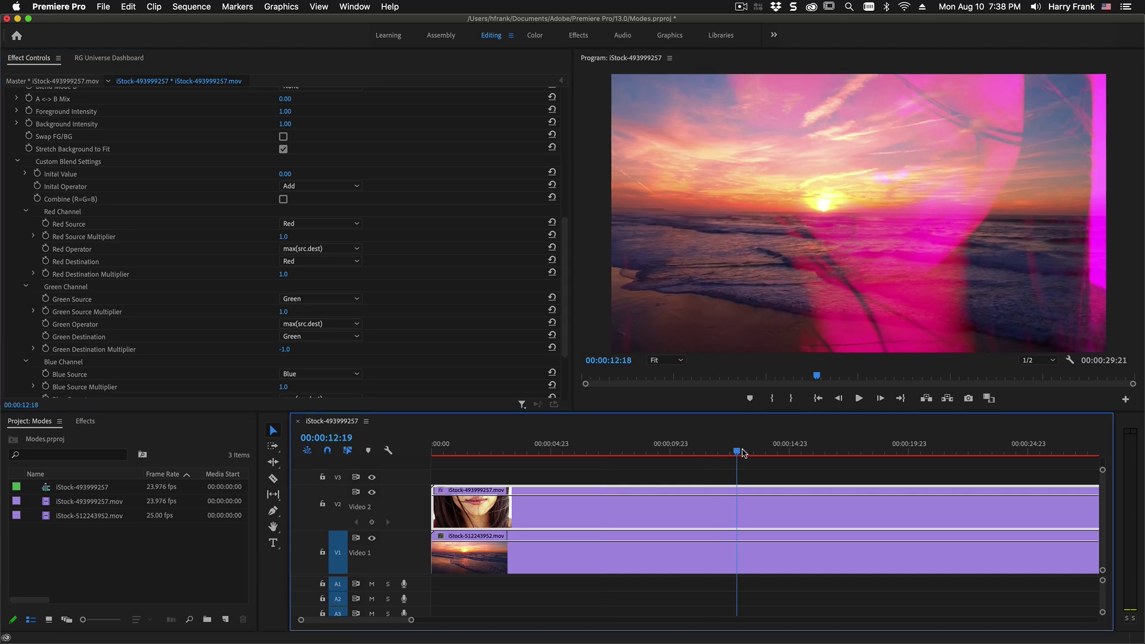
{"action": "scroll", "coordinate": [323, 204], "scroll_direction": "up", "scroll_amount": 8}
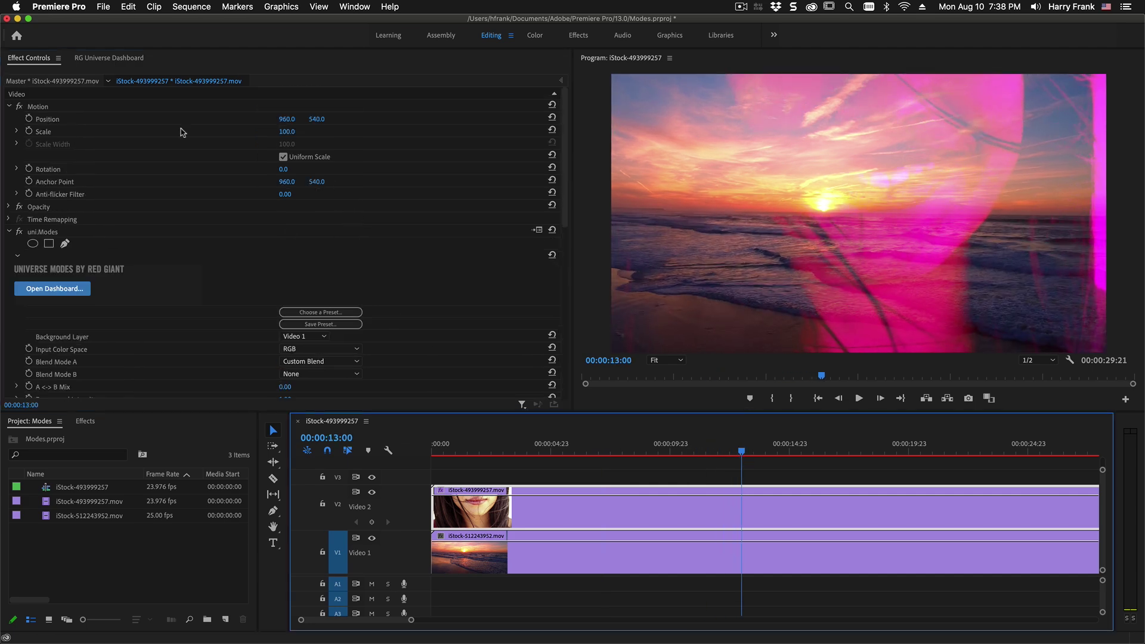
Apply the Split Math 01 preset and review its custom blend operators in uni.Modes.
{"action": "left_click", "coordinate": [94, 58]}
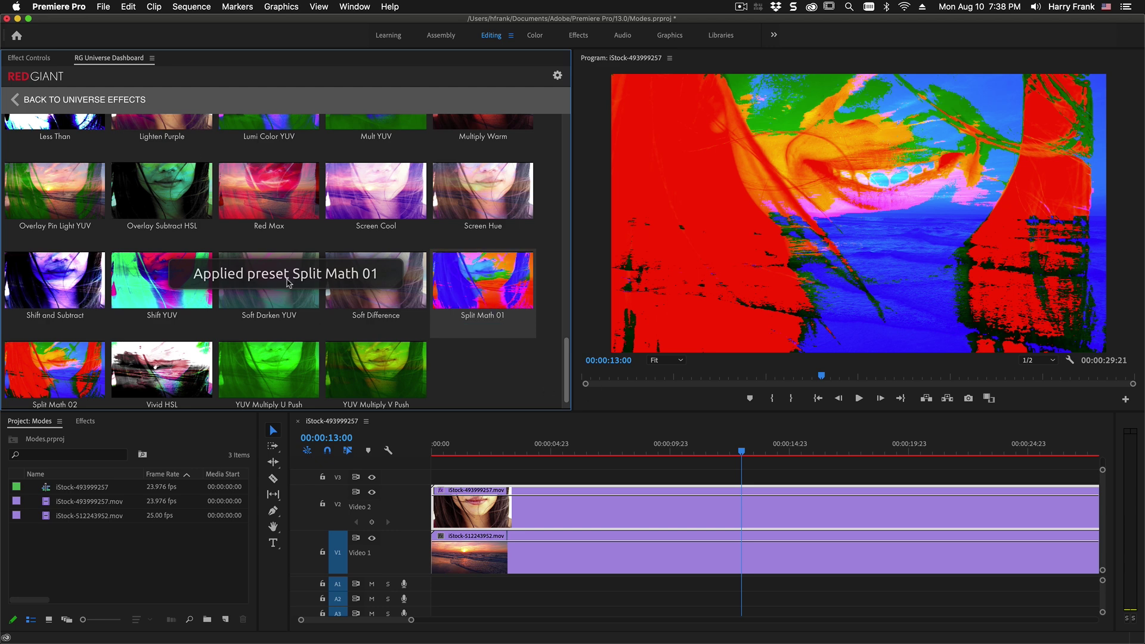
{"action": "left_click", "coordinate": [20, 58]}
{"action": "scroll", "coordinate": [434, 274], "scroll_direction": "down", "scroll_amount": 10}
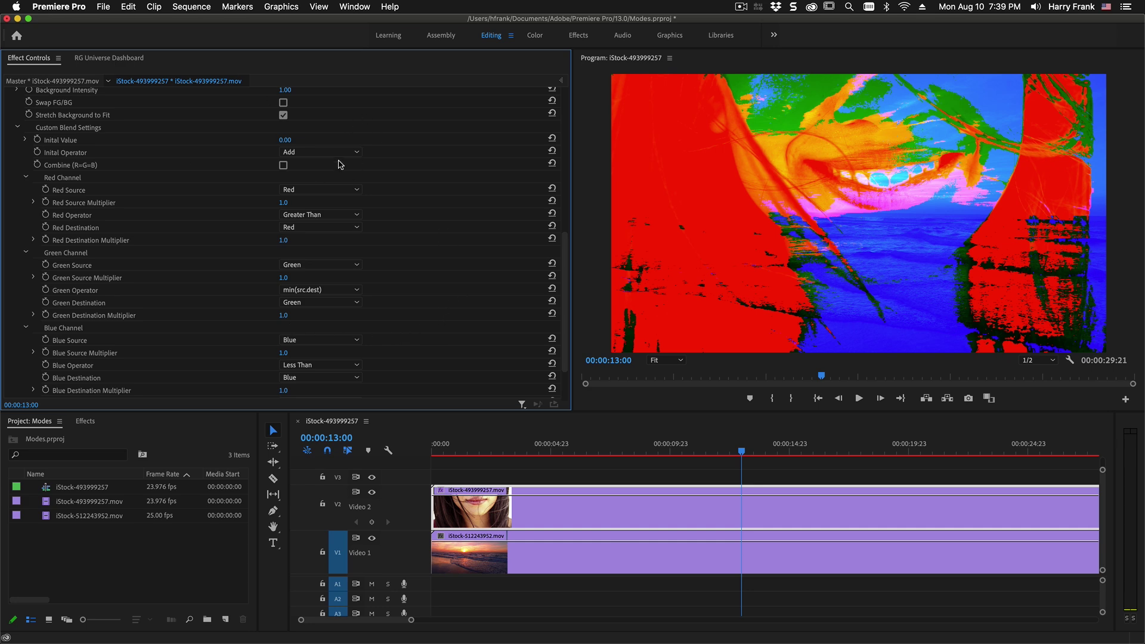
Browse the Standard presets in the Universe gallery, then go back to the uni.Modes settings.
{"action": "left_click", "coordinate": [134, 60]}
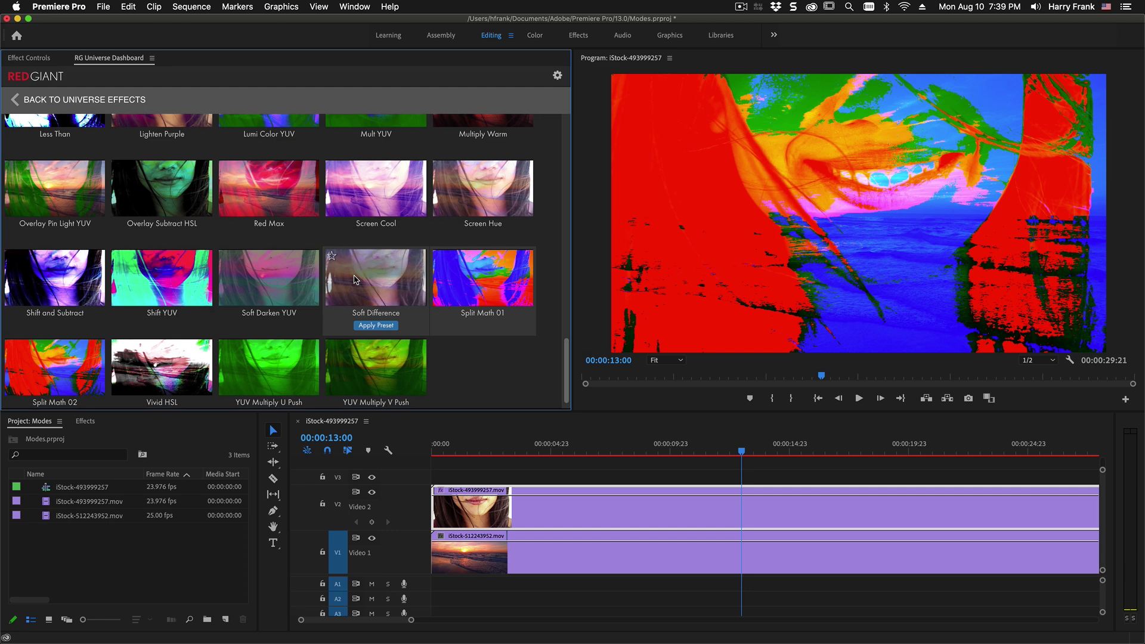
{"action": "scroll", "coordinate": [327, 151], "scroll_direction": "down", "scroll_amount": 5}
{"action": "scroll", "coordinate": [327, 150], "scroll_direction": "up", "scroll_amount": 6}
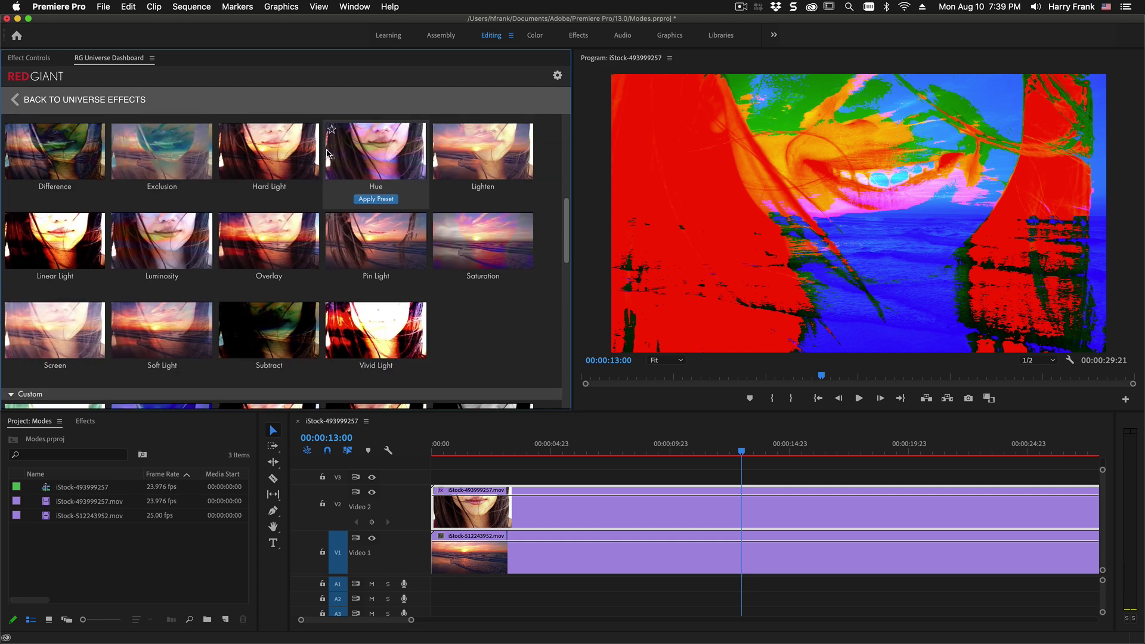
{"action": "scroll", "coordinate": [329, 165], "scroll_direction": "up", "scroll_amount": 3}
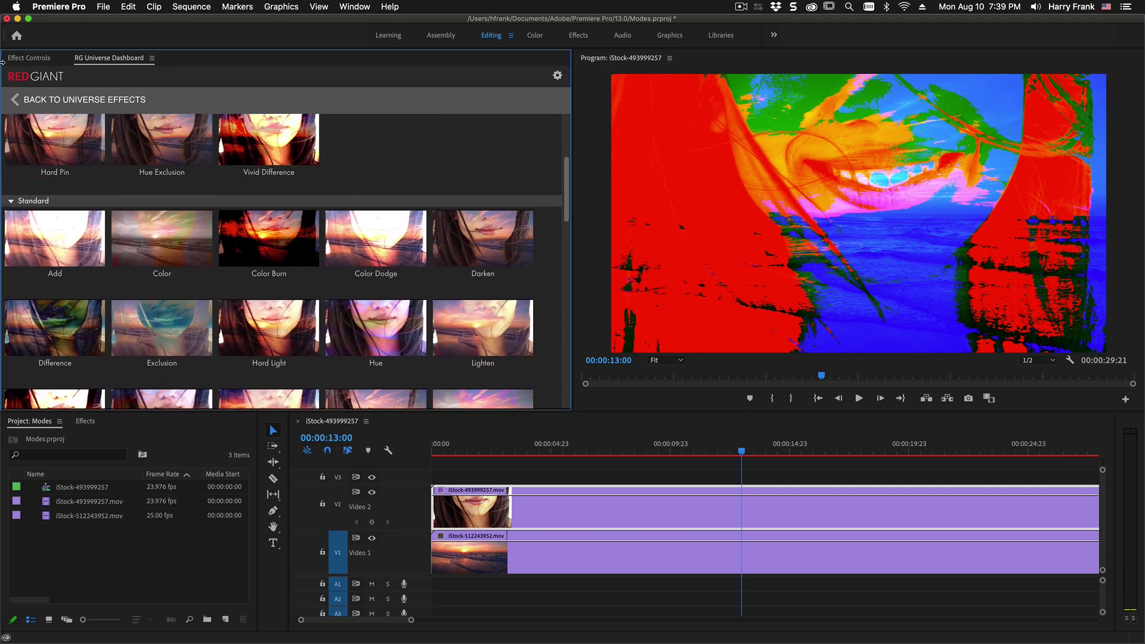
{"action": "left_click", "coordinate": [36, 58]}
{"action": "scroll", "coordinate": [455, 263], "scroll_direction": "down", "scroll_amount": 2}
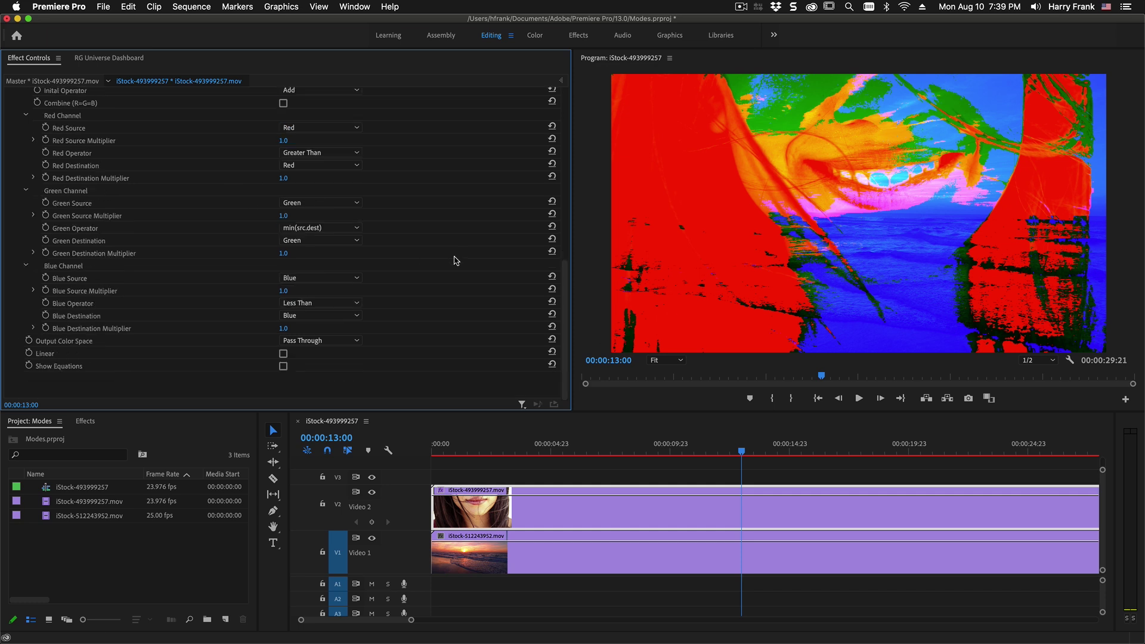